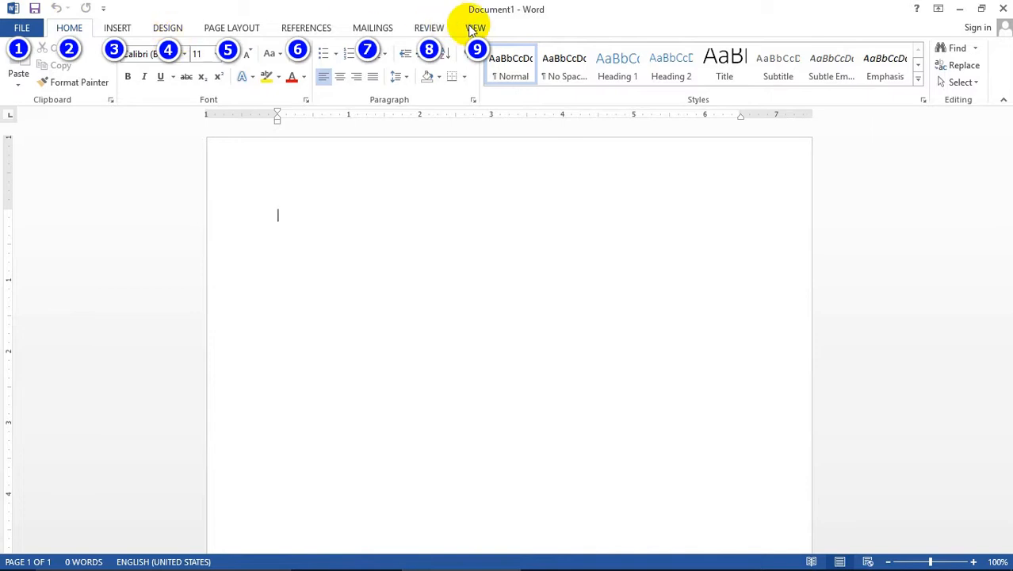
Step: Insert the picture Lesson-14 (4).jpg from the သင်ထောက်ကူ folder on drive Special (F:) into the blank document
left_click(116, 29)
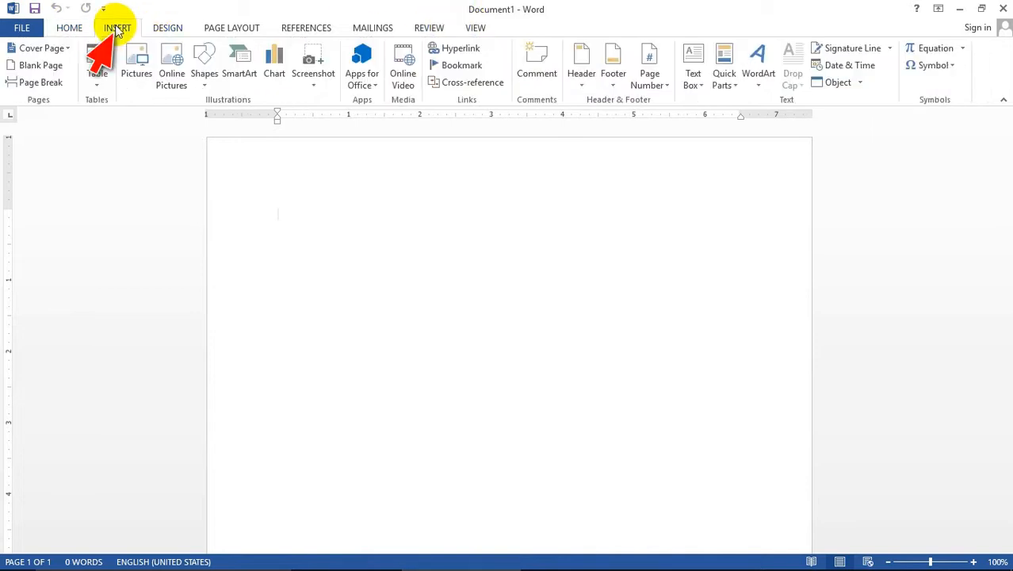
left_click(136, 57)
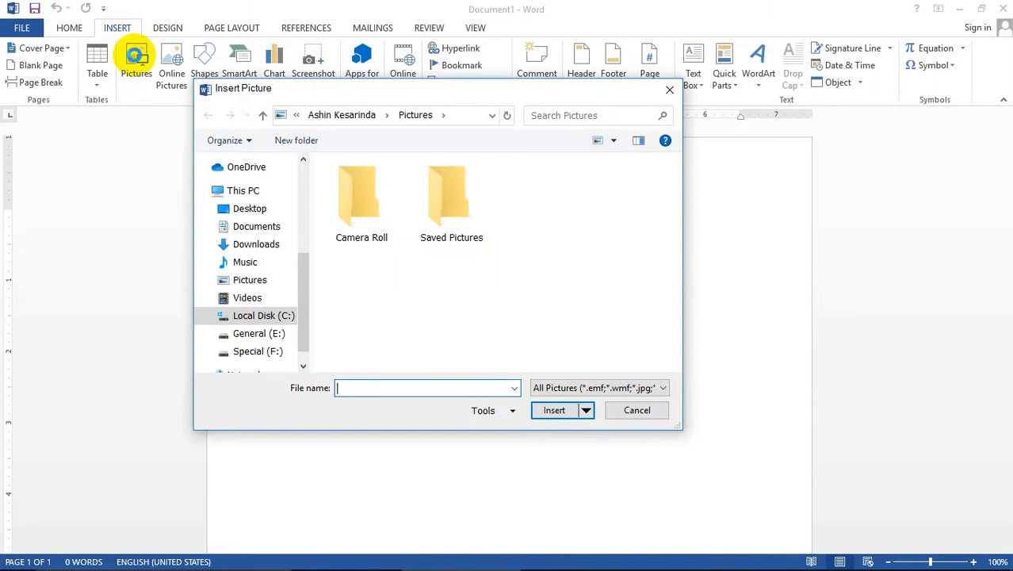
left_click_drag(302, 275, 304, 289)
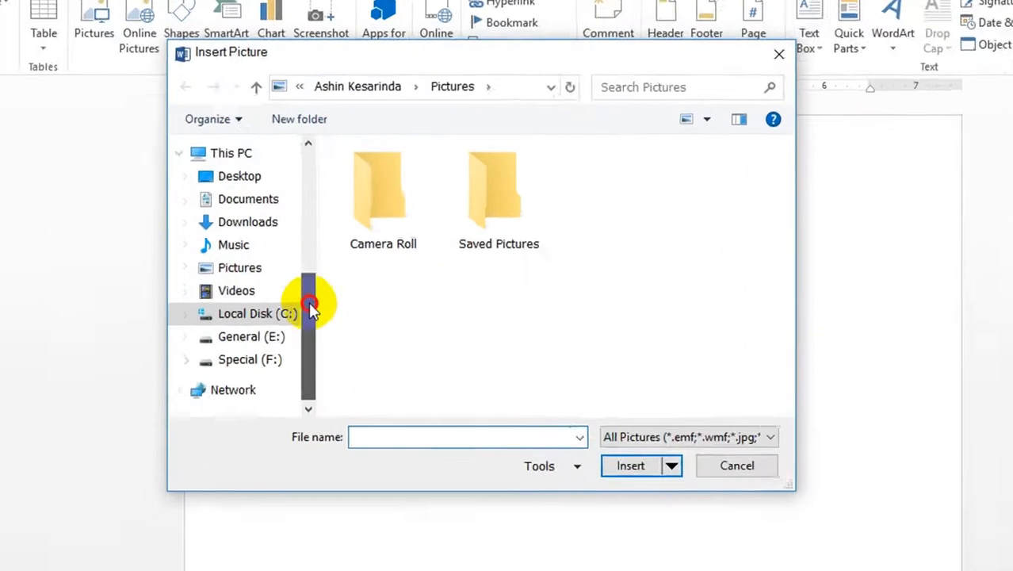
left_click(238, 360)
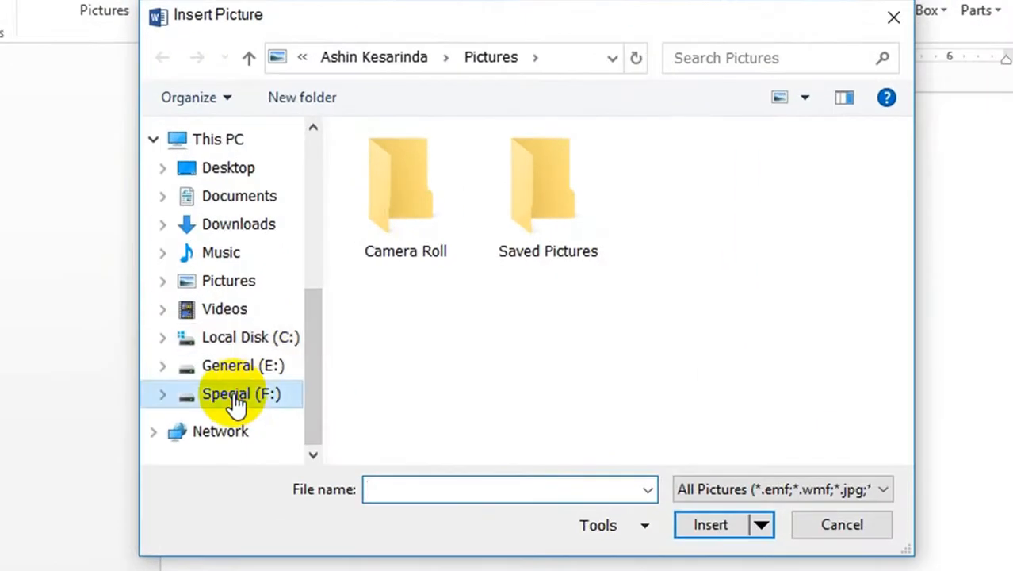
double_click(443, 251)
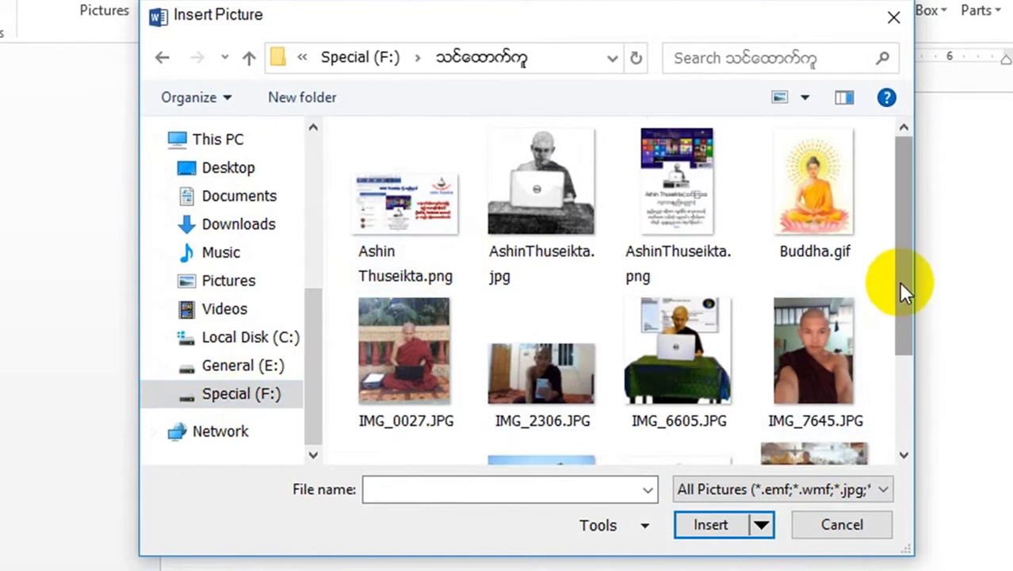
left_click_drag(904, 289, 900, 373)
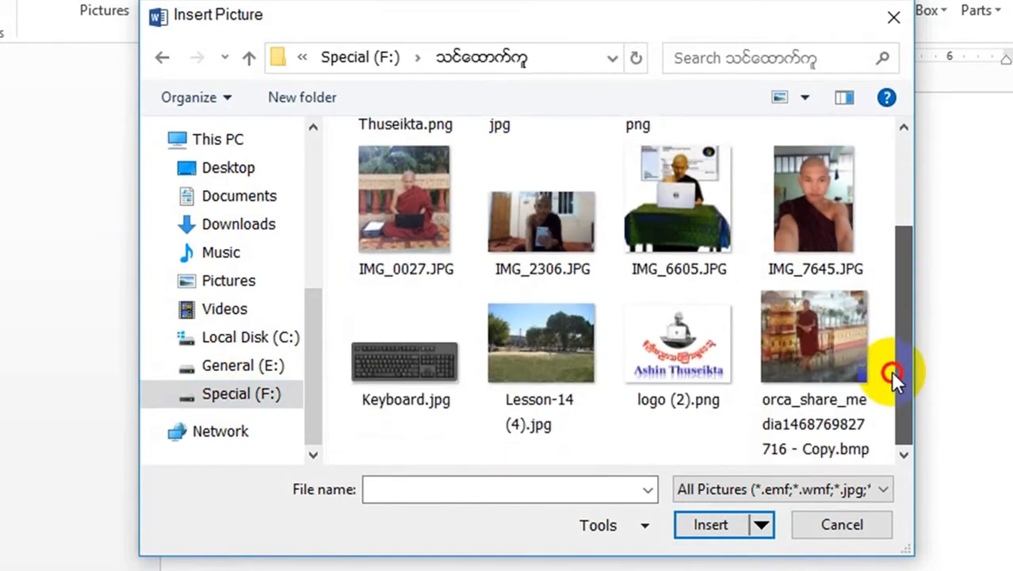
left_click(527, 337)
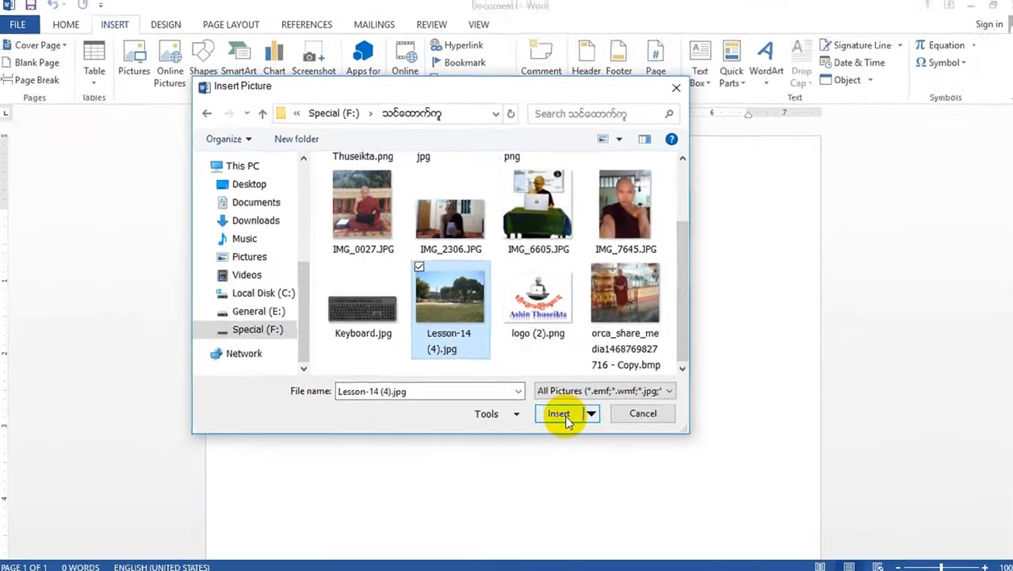
left_click(711, 524)
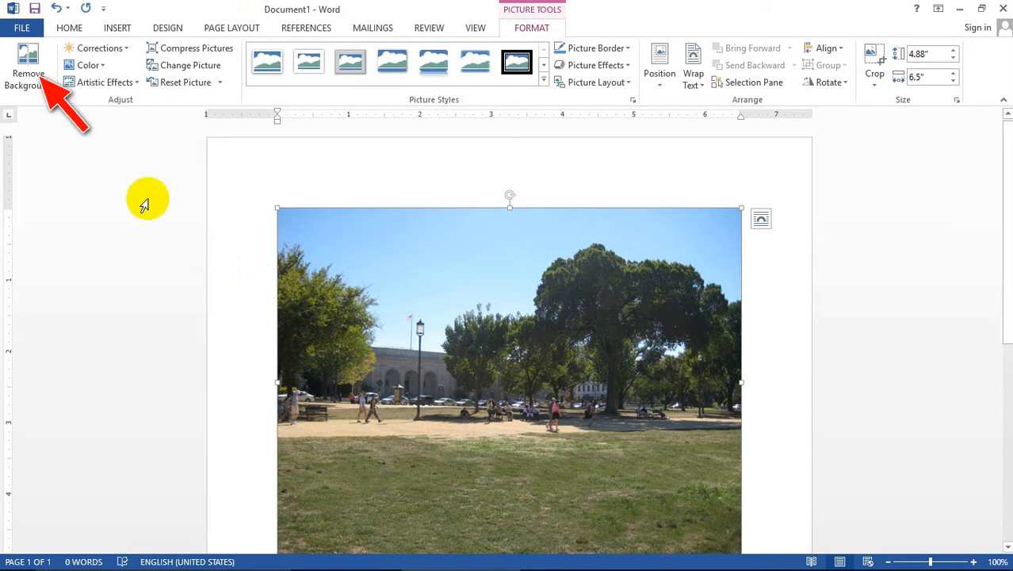
Step: Remove the picture's background with the selection frame widened to both side edges of the picture, and keep the changes
left_click(24, 61)
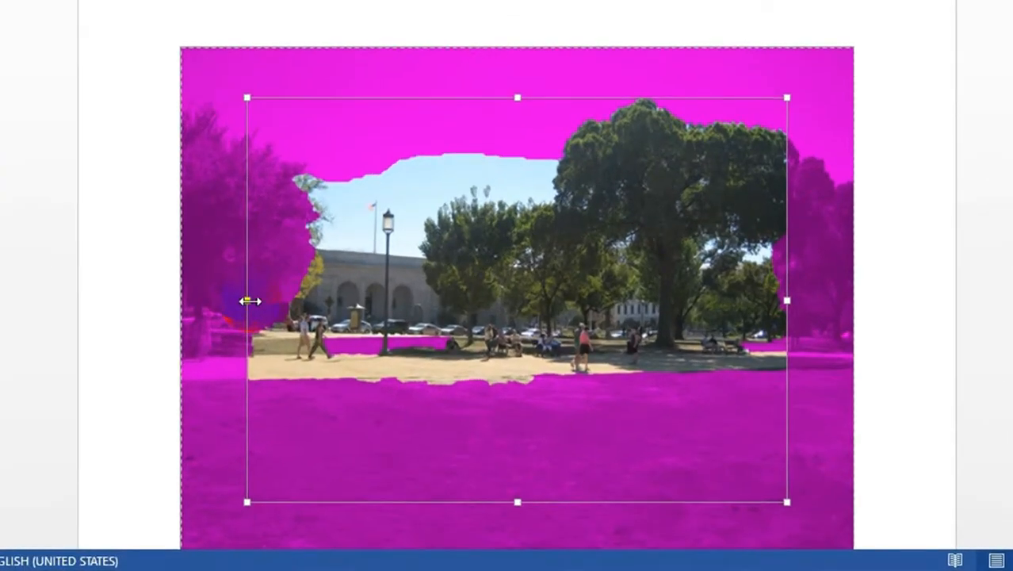
left_click_drag(247, 301, 173, 298)
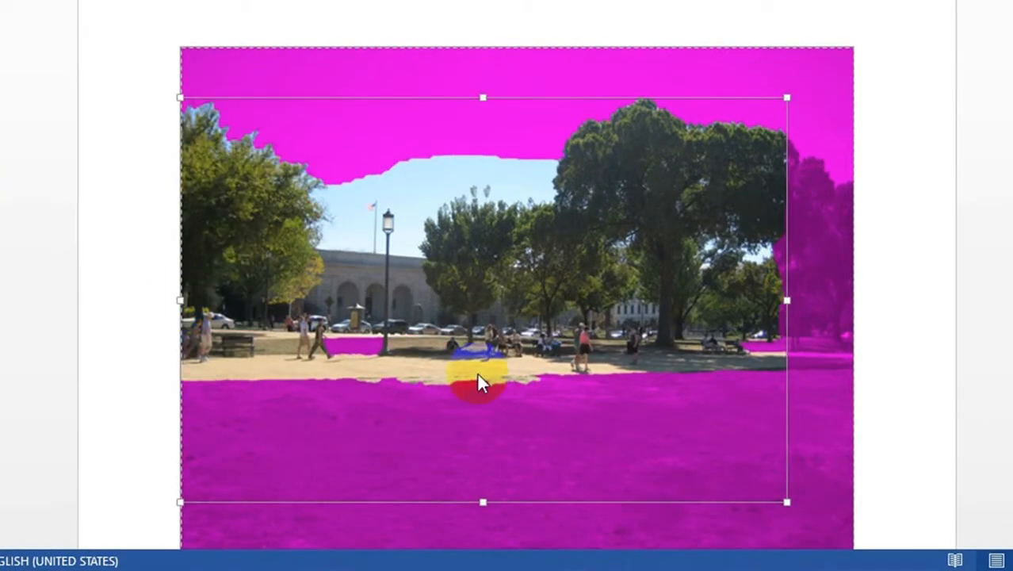
left_click_drag(789, 302, 875, 307)
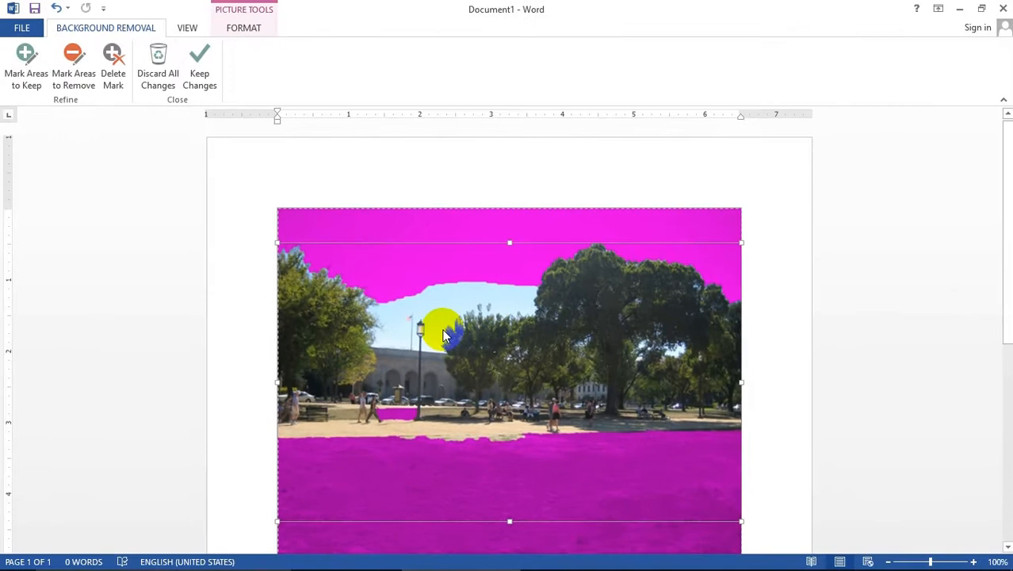
left_click(200, 66)
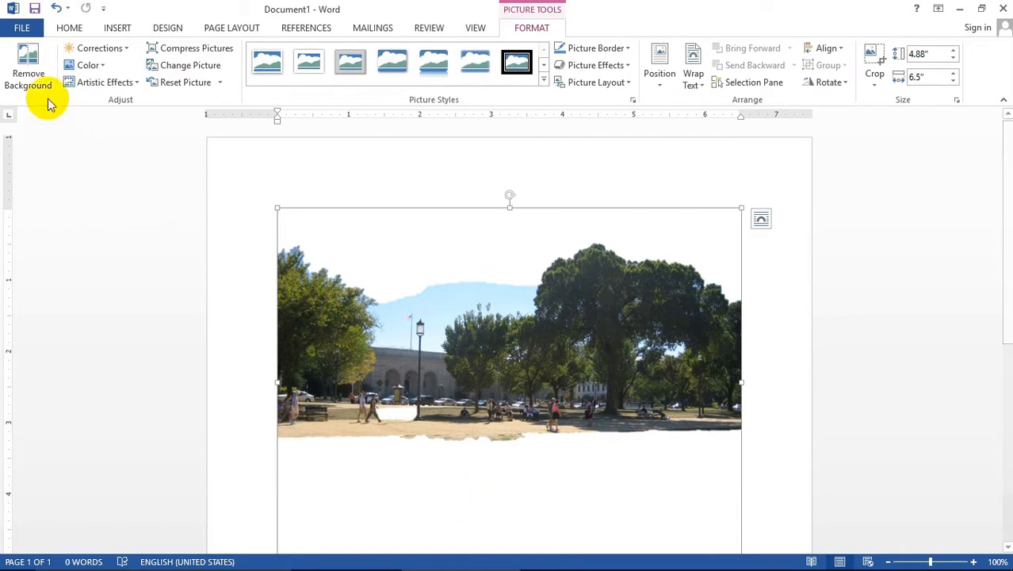
Step: Reopen background removal, mark the sky beside the lamp post for removal, and mark the patch near the walkers and the lawn to keep
left_click(29, 68)
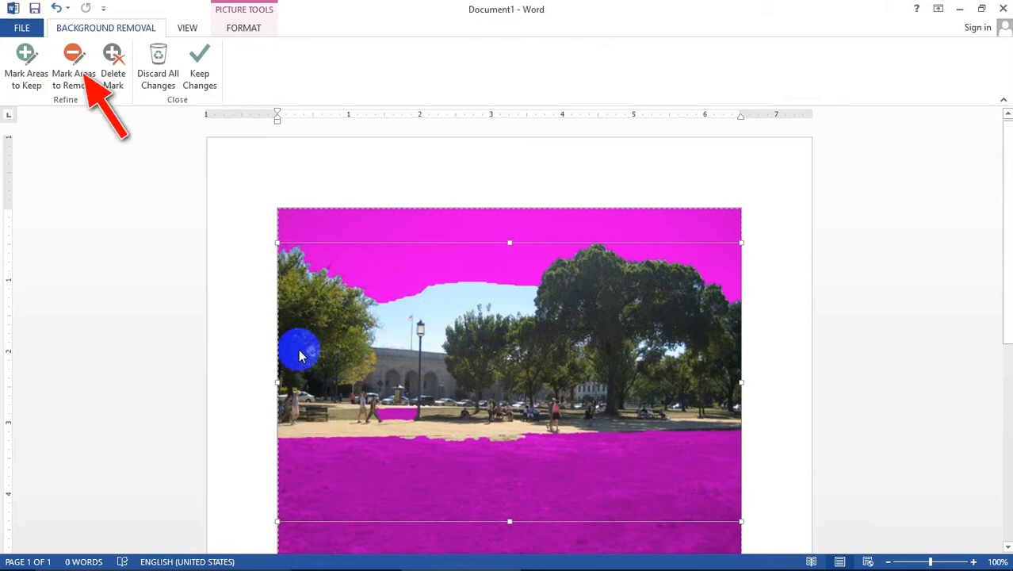
left_click(71, 58)
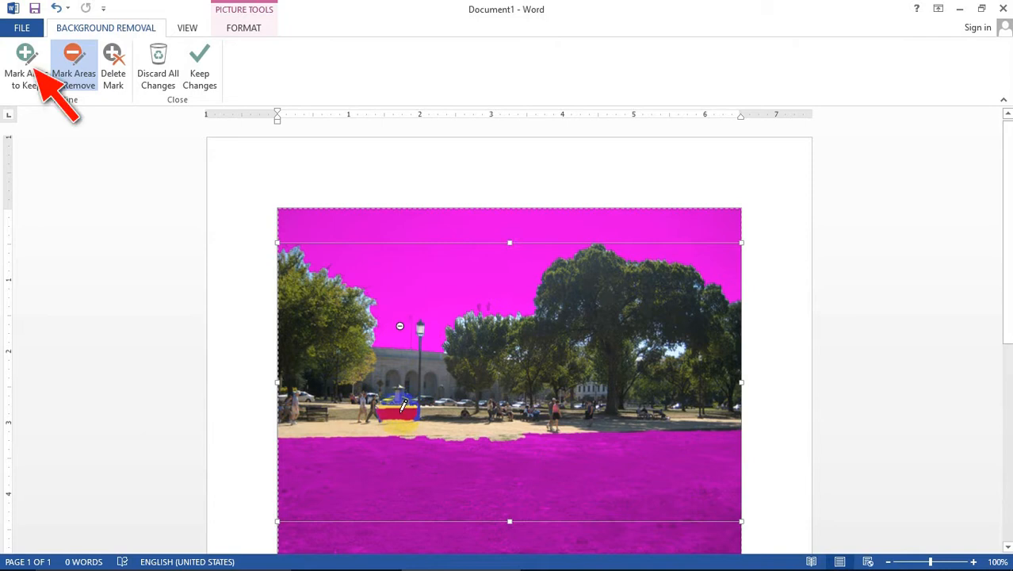
left_click(26, 64)
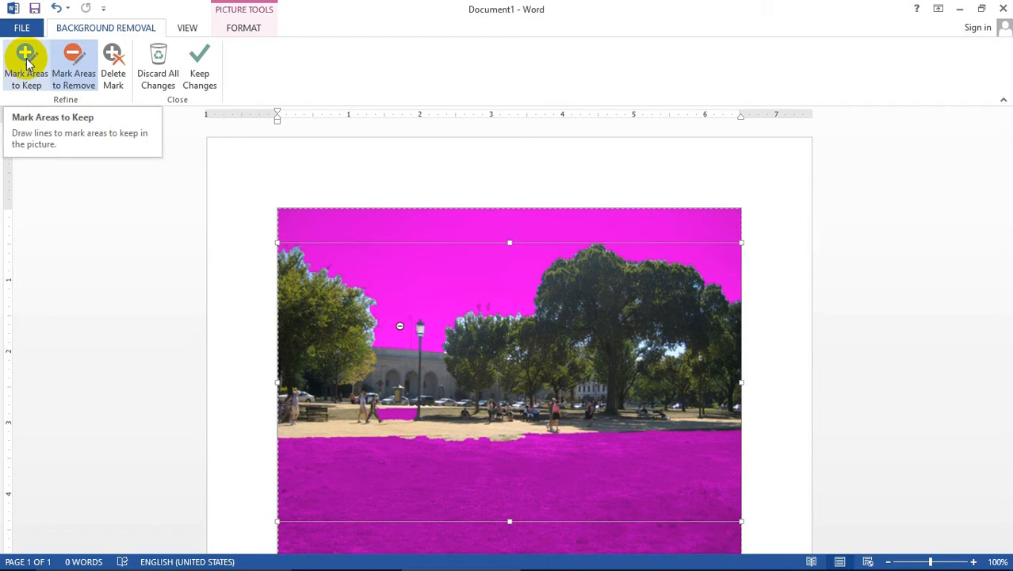
left_click(26, 57)
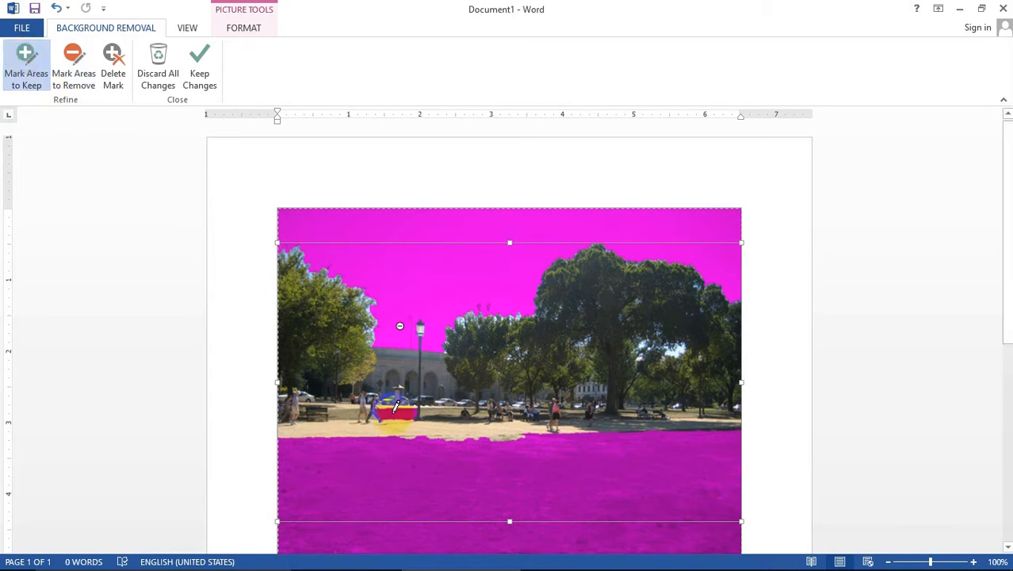
left_click_drag(396, 407, 398, 413)
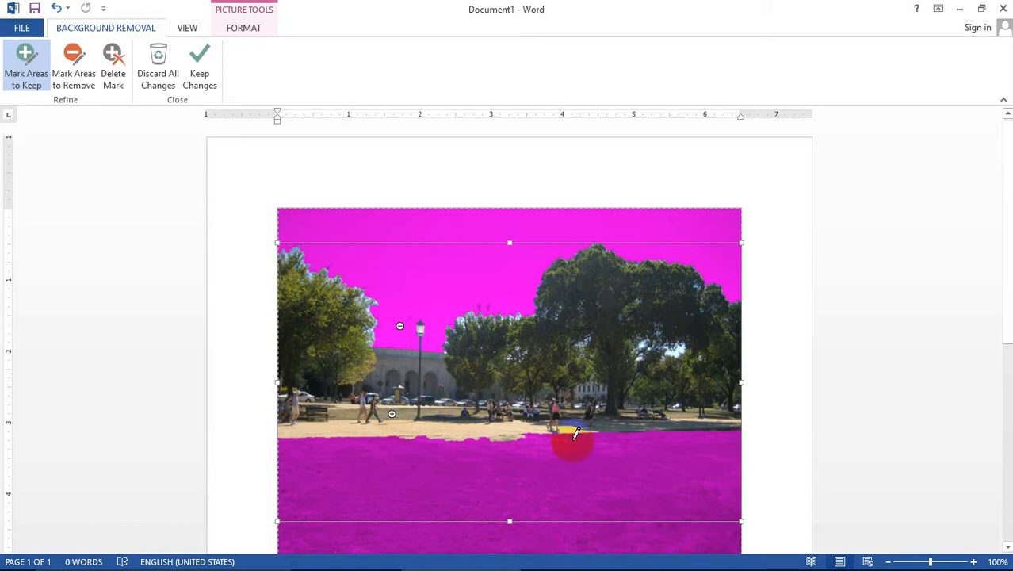
left_click_drag(582, 442, 527, 437)
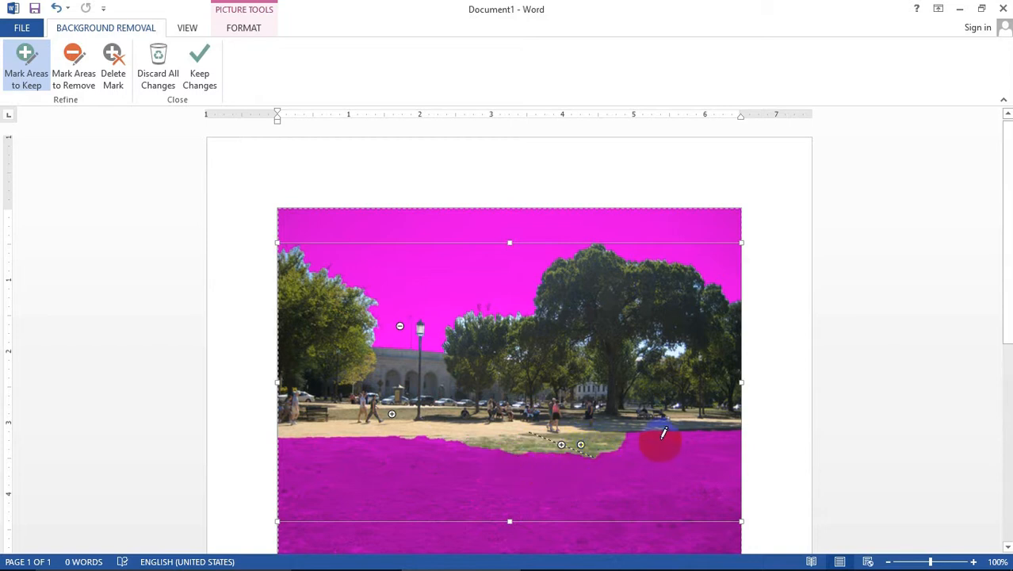
mouse_move(663, 430)
left_mouse_down()
mouse_move(626, 469)
mouse_move(569, 498)
left_mouse_up()
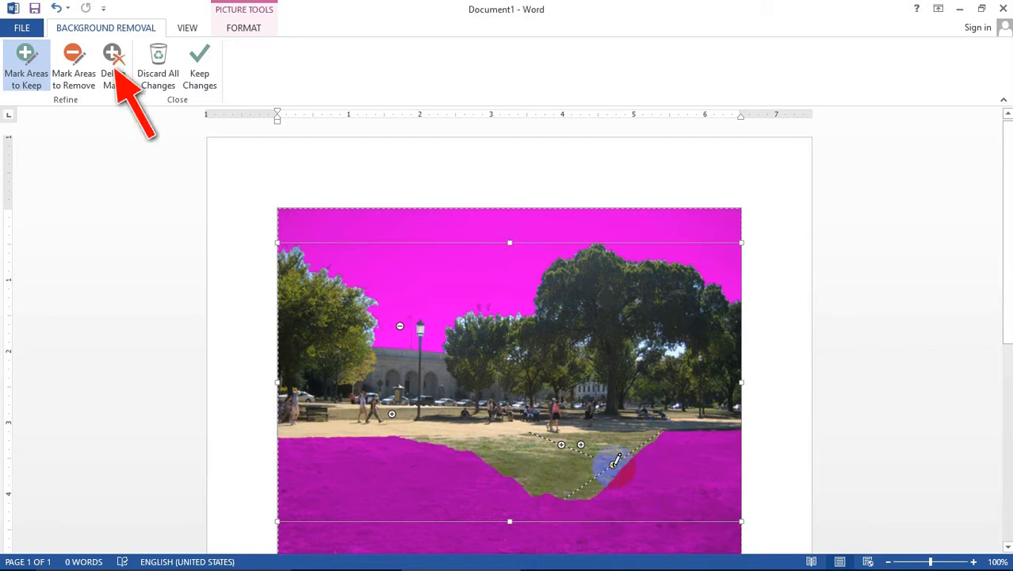
Step: Delete the keep marks drawn on the lawn and keep the remaining background removal changes
left_click(112, 60)
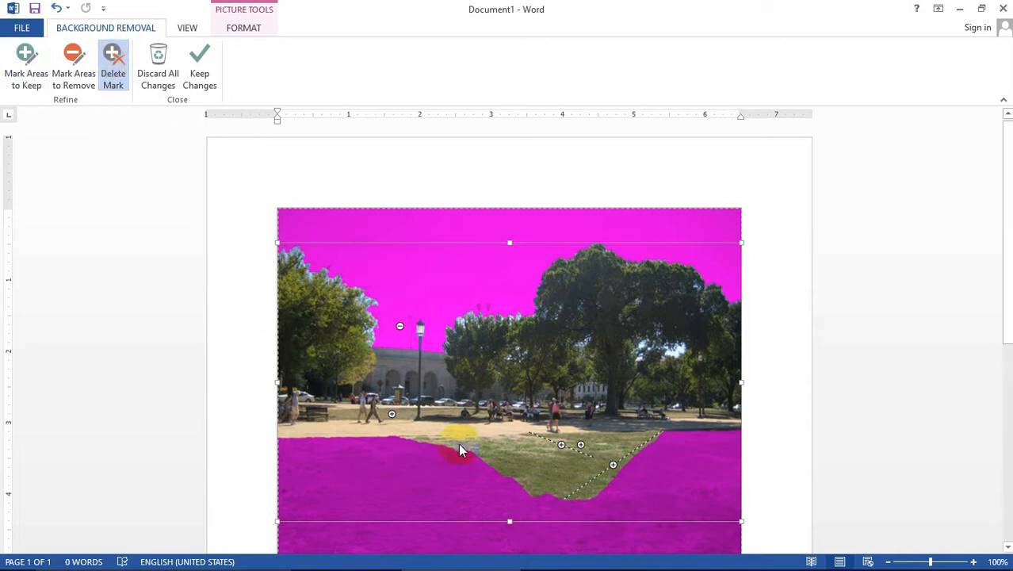
left_click(561, 445)
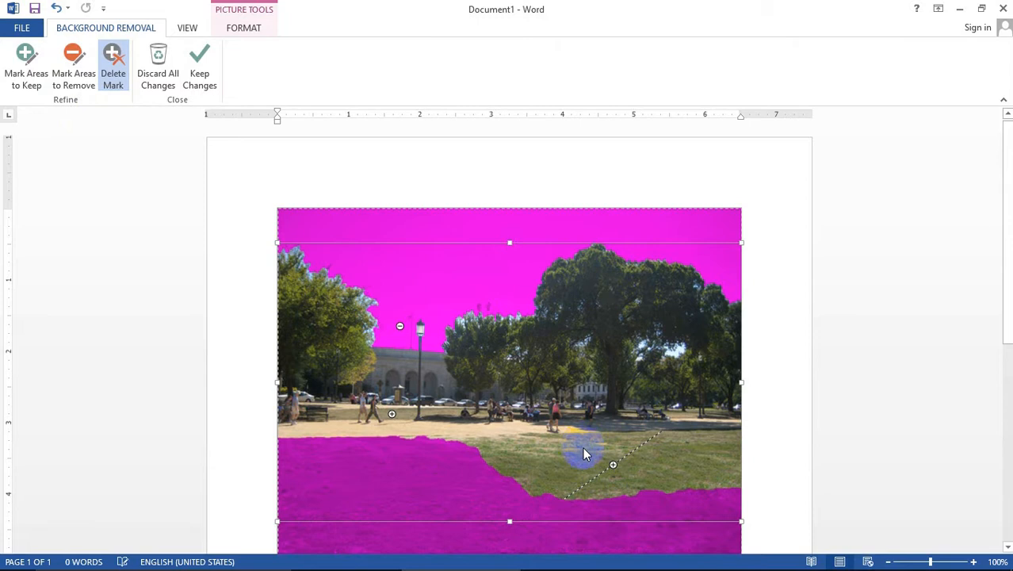
left_click(614, 466)
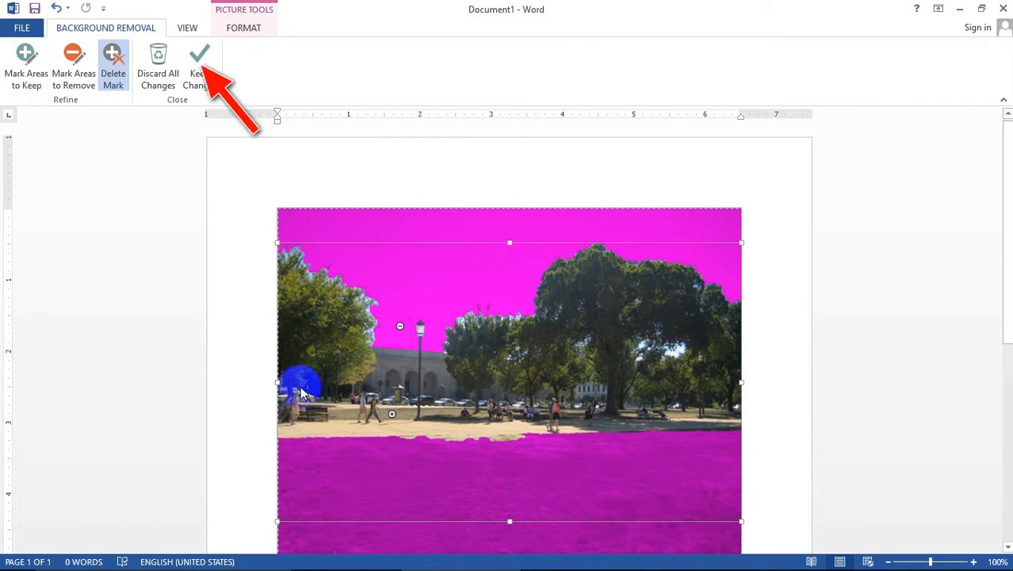
left_click(197, 57)
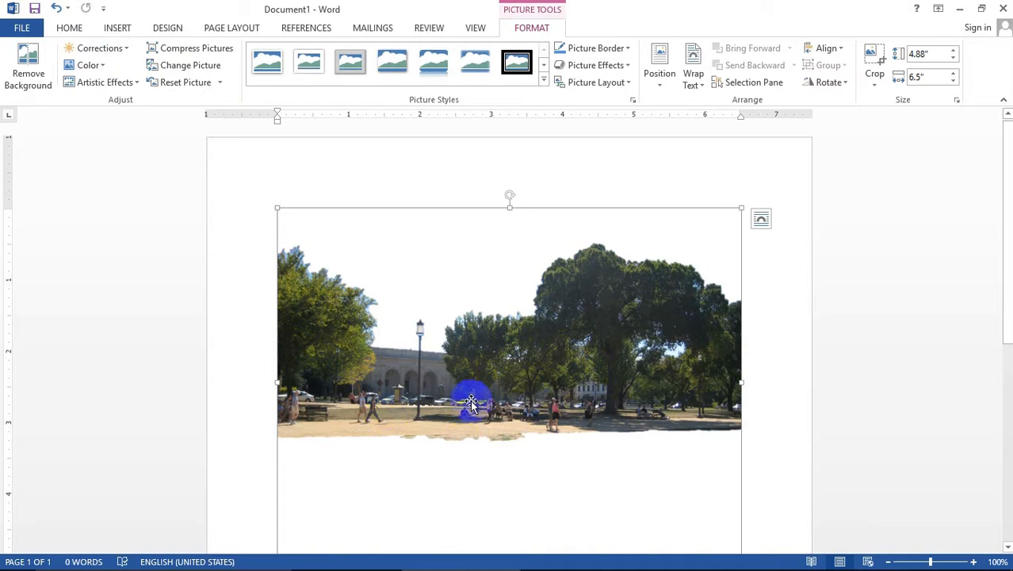
Step: Reopen background removal on the picture and discard all its changes
left_click(24, 58)
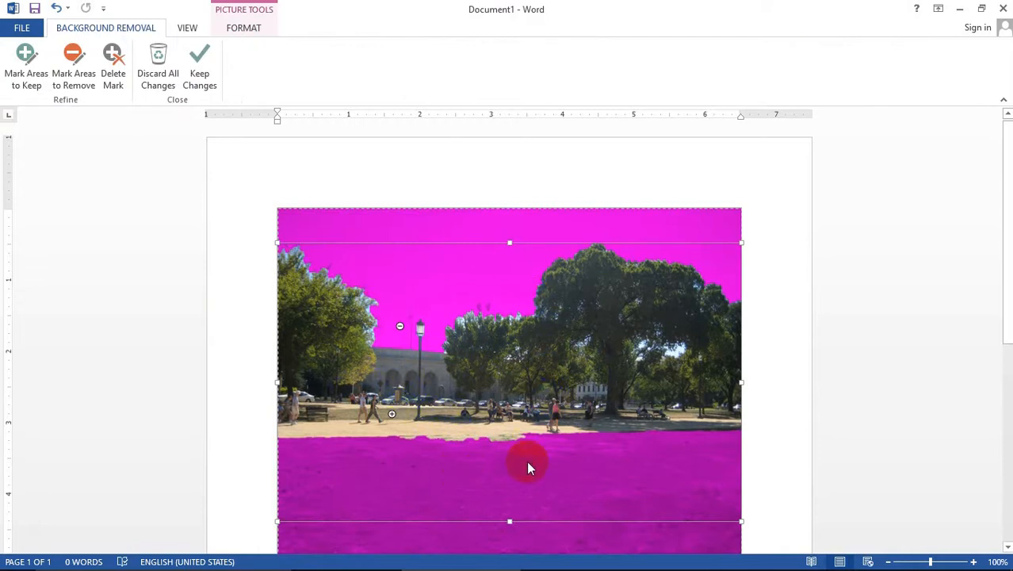
left_click(158, 63)
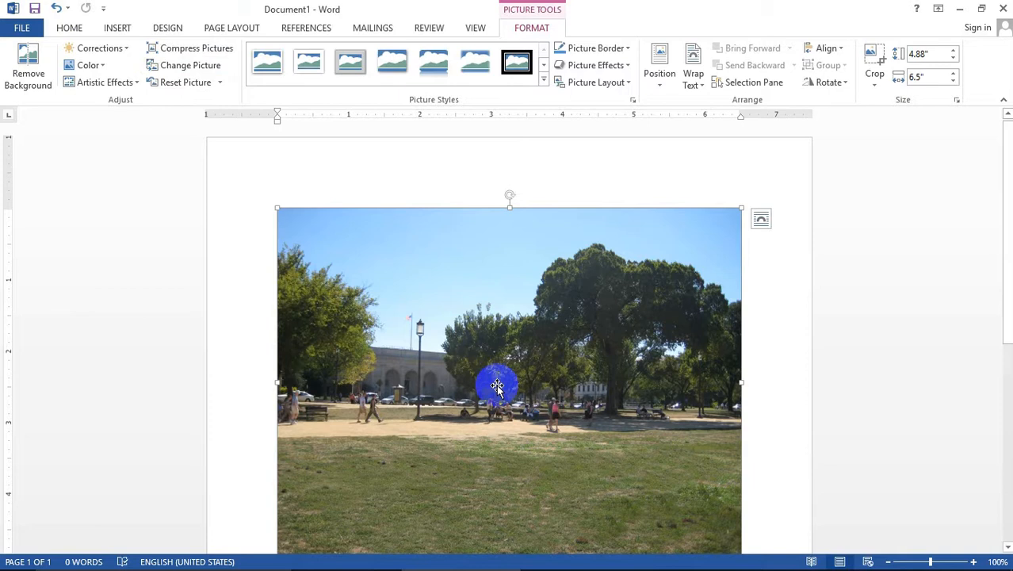
Step: Apply the darkest, highest-contrast brightness correction preset and a diagonal pastel-stroke artistic effect to the picture
scroll(496, 385, "down", 1)
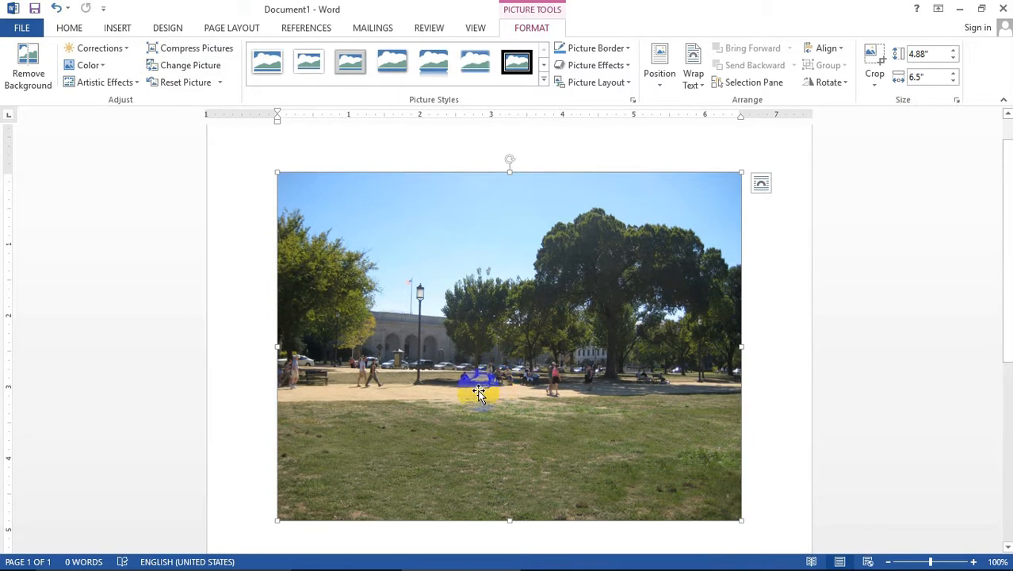
left_click(119, 50)
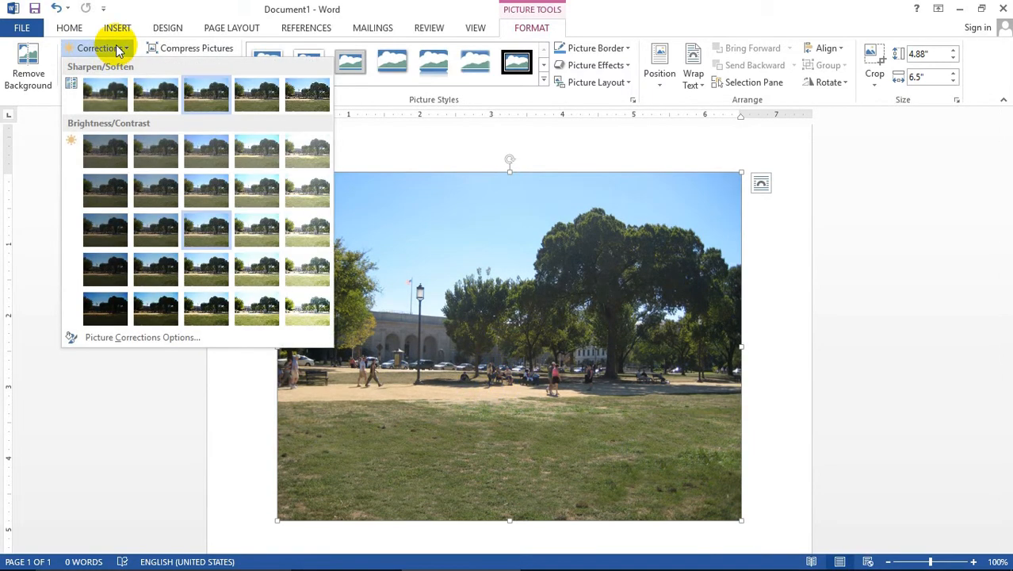
left_click(95, 309)
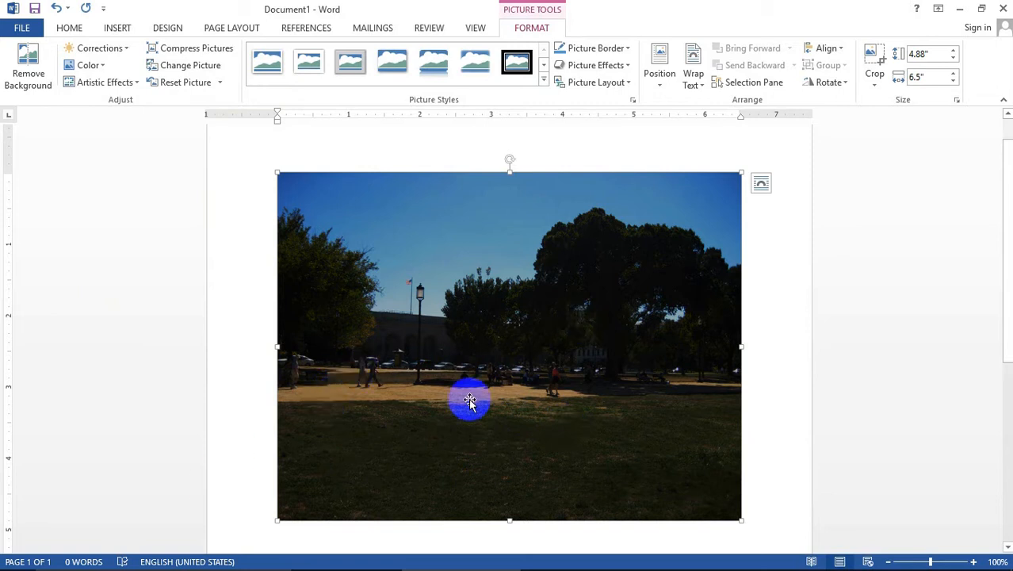
left_click(136, 84)
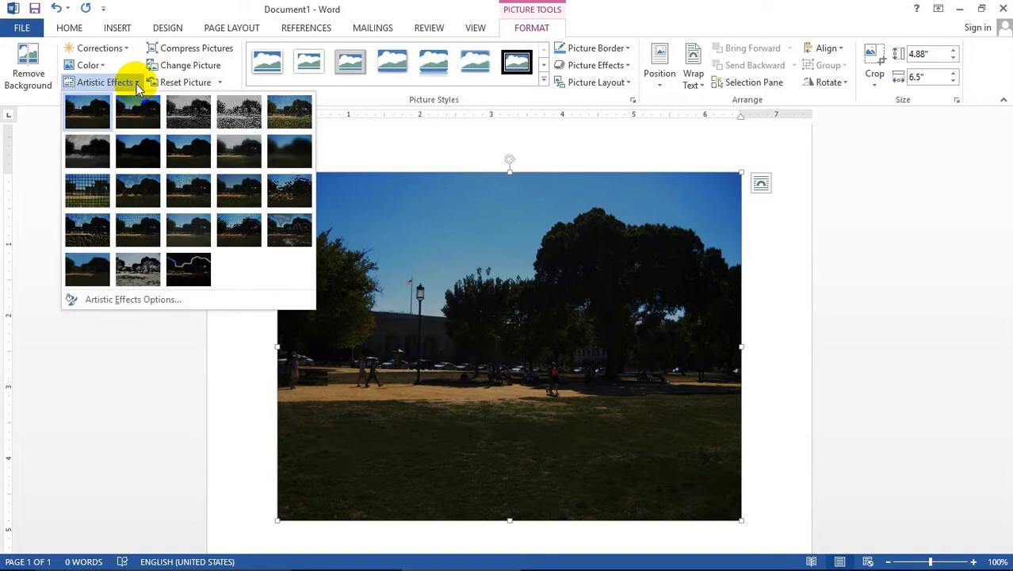
left_click(244, 235)
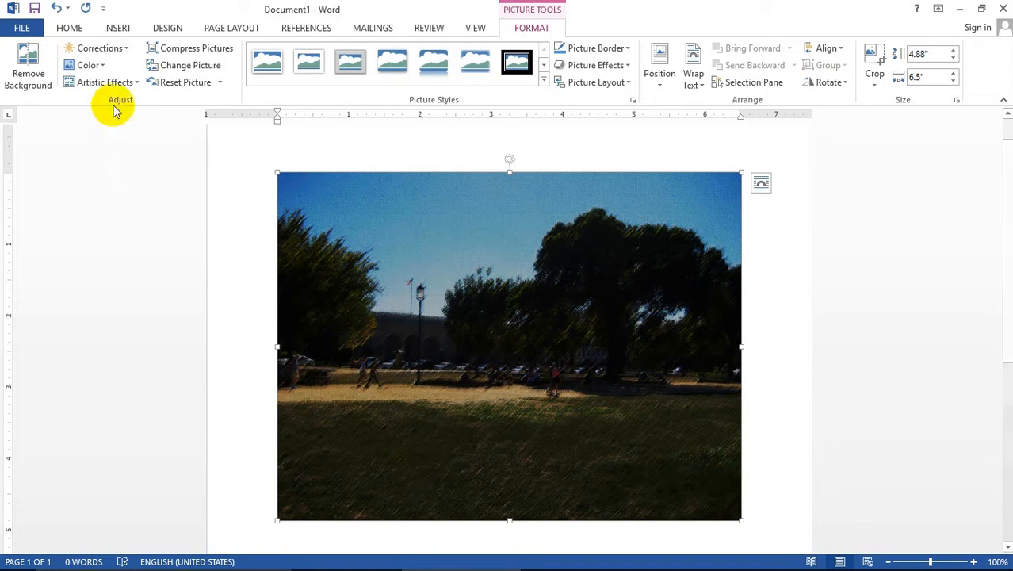
Step: Recolor the picture with the light gold variation and reset all picture adjustments
left_click(90, 65)
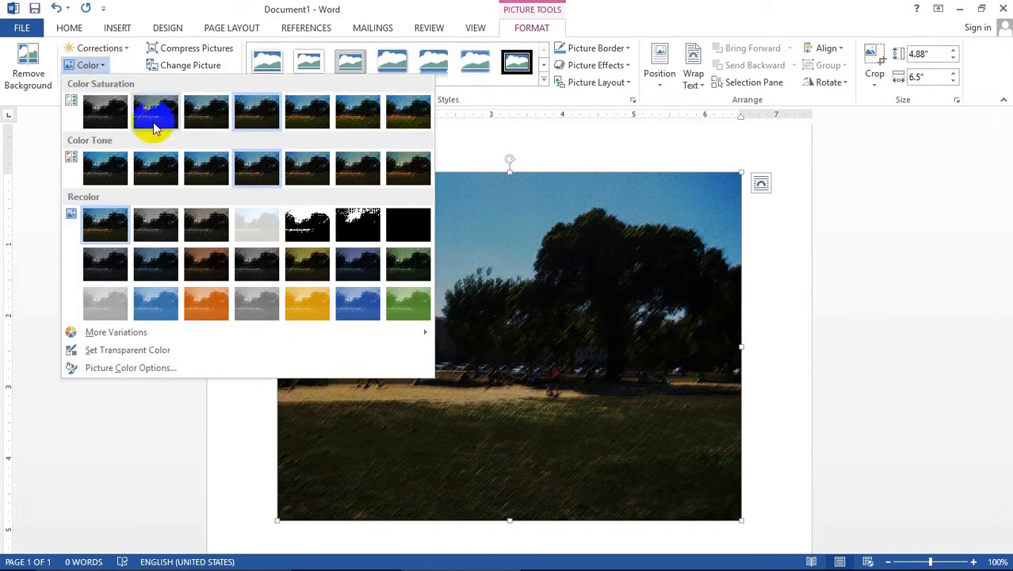
left_click(308, 304)
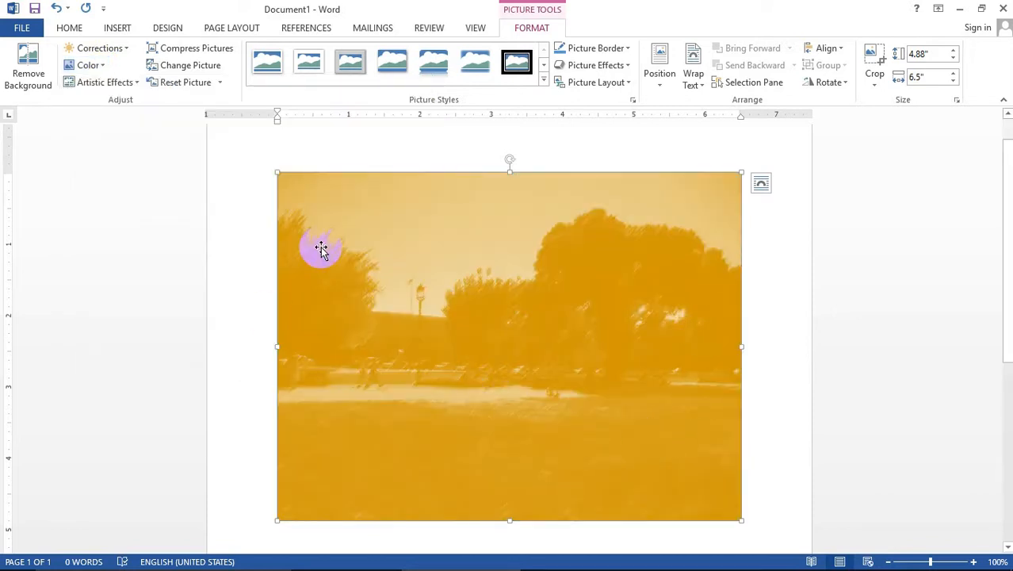
left_click(185, 85)
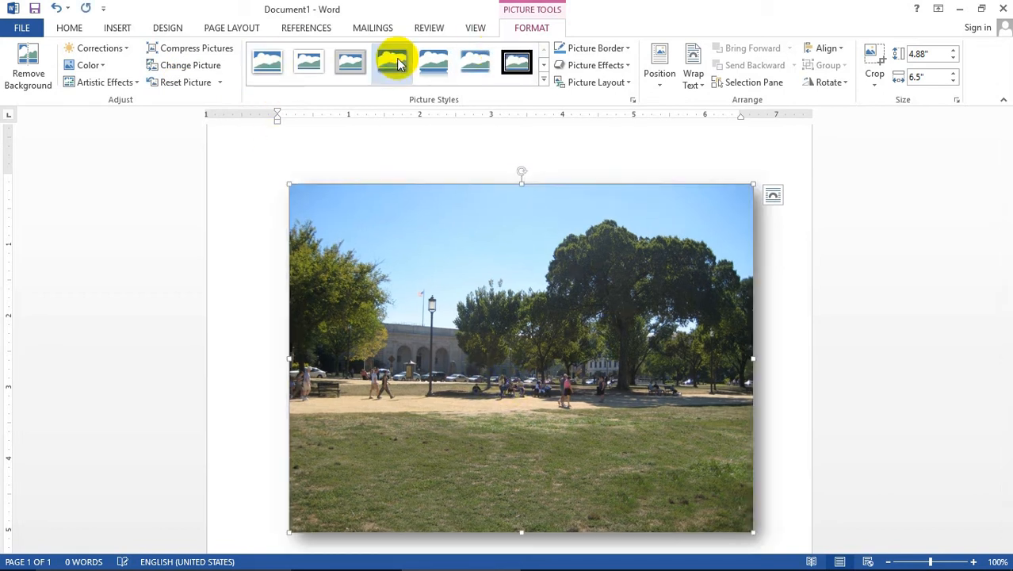
Step: Apply the rectangular metallic frame picture style to the picture, followed by the gray metallic oval frame style
left_click(349, 64)
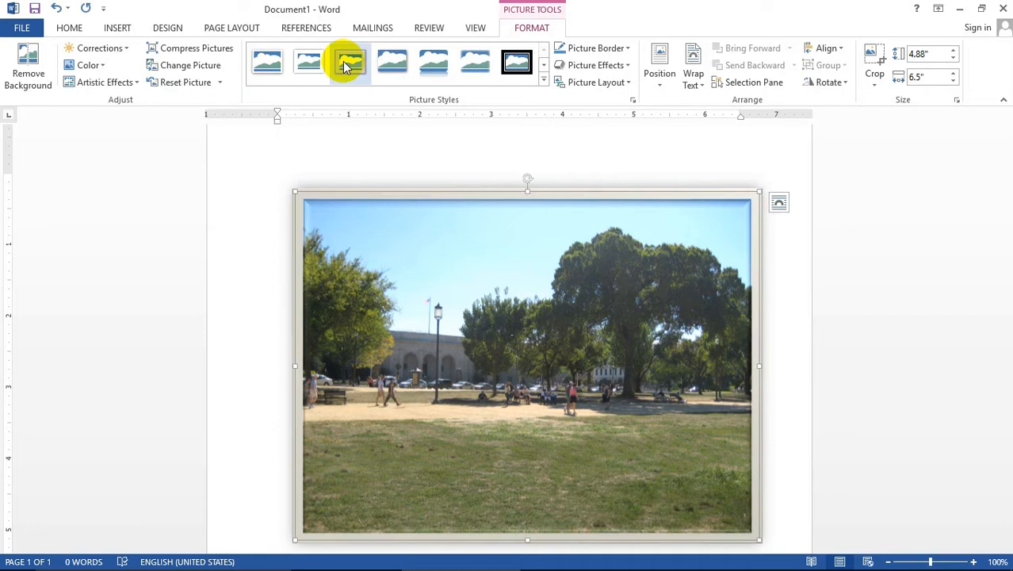
left_click(545, 84)
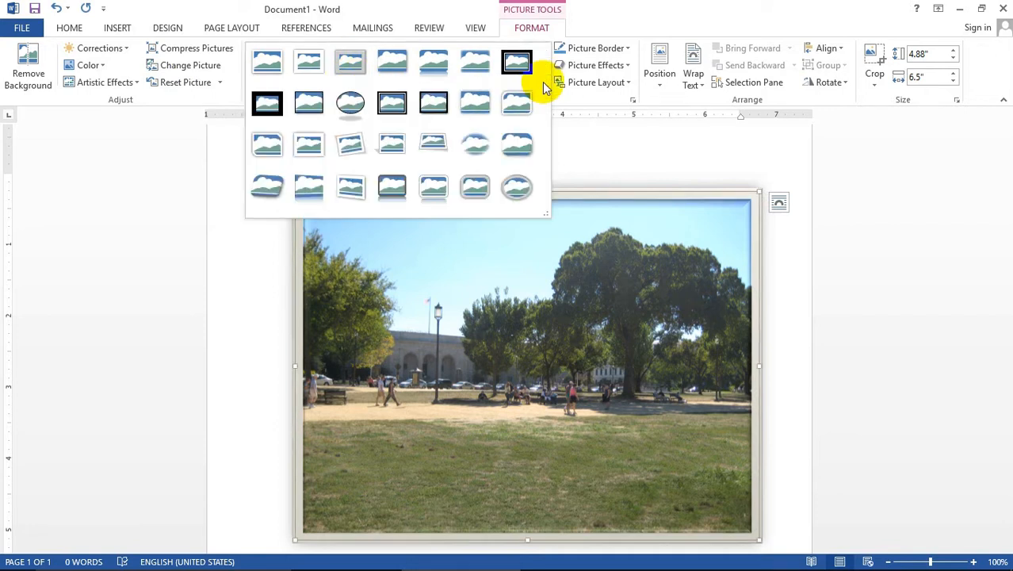
left_click(528, 193)
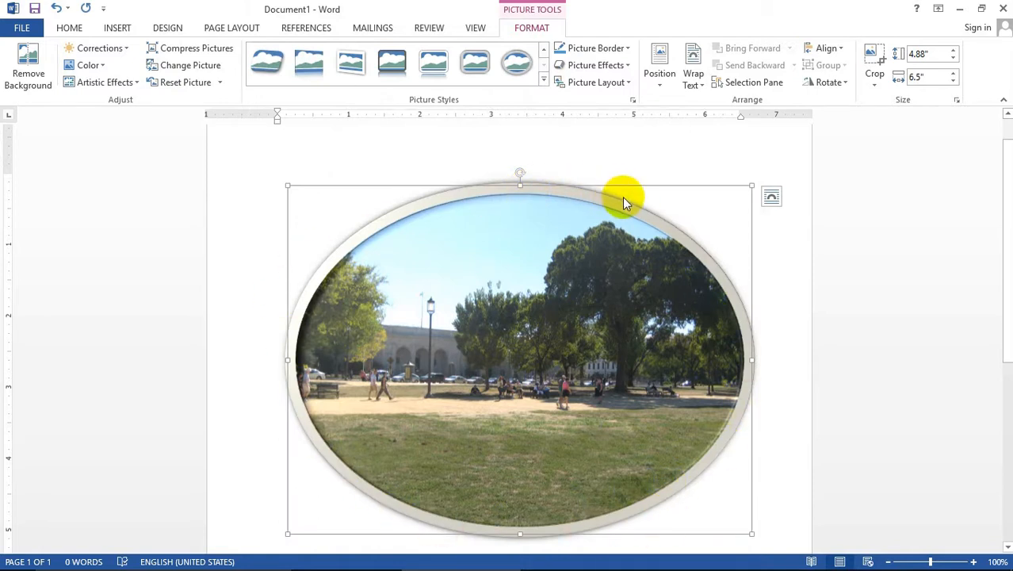
Step: Set the oval picture's border color to standard red and change it to standard yellow
left_click(628, 50)
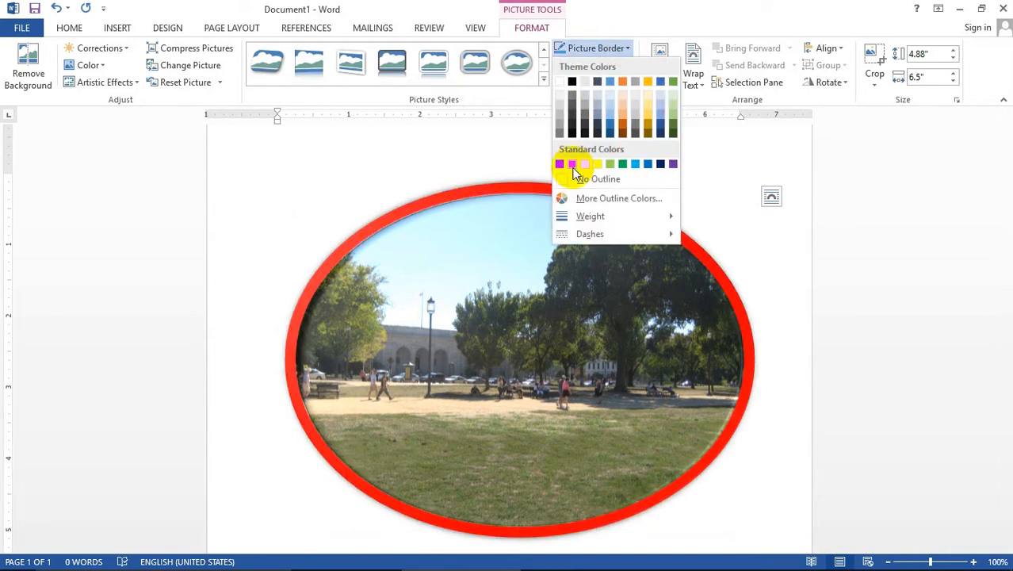
left_click(573, 165)
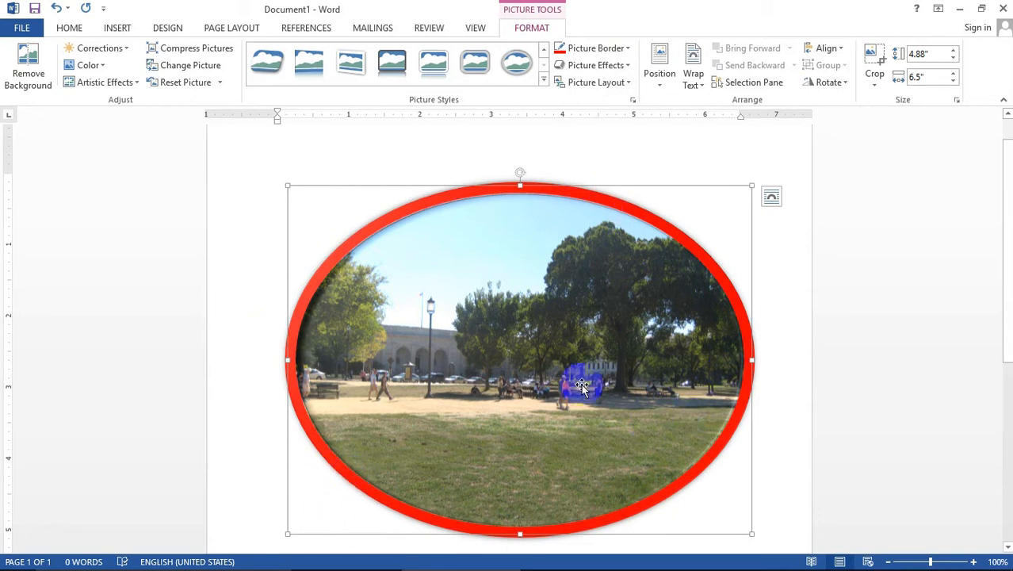
left_click(628, 49)
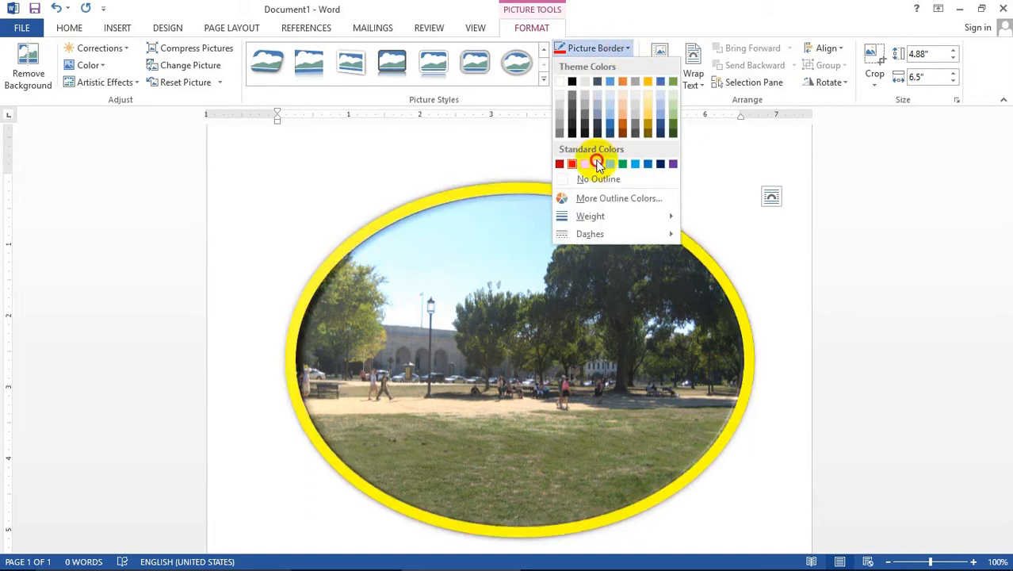
left_click(597, 163)
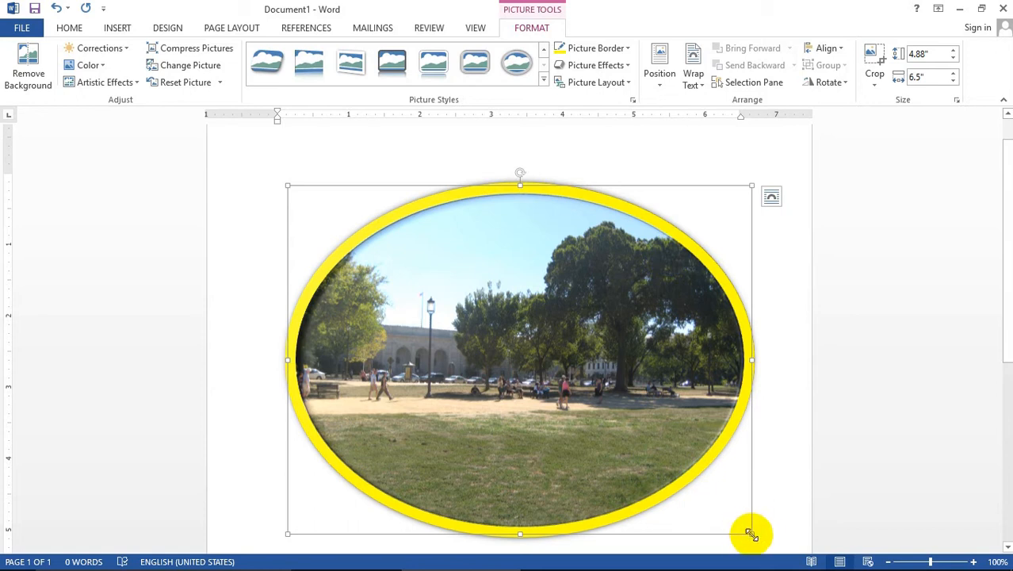
Step: Shrink the oval picture proportionally to about 2.33" high by 3.11" wide
left_click_drag(751, 536, 509, 306)
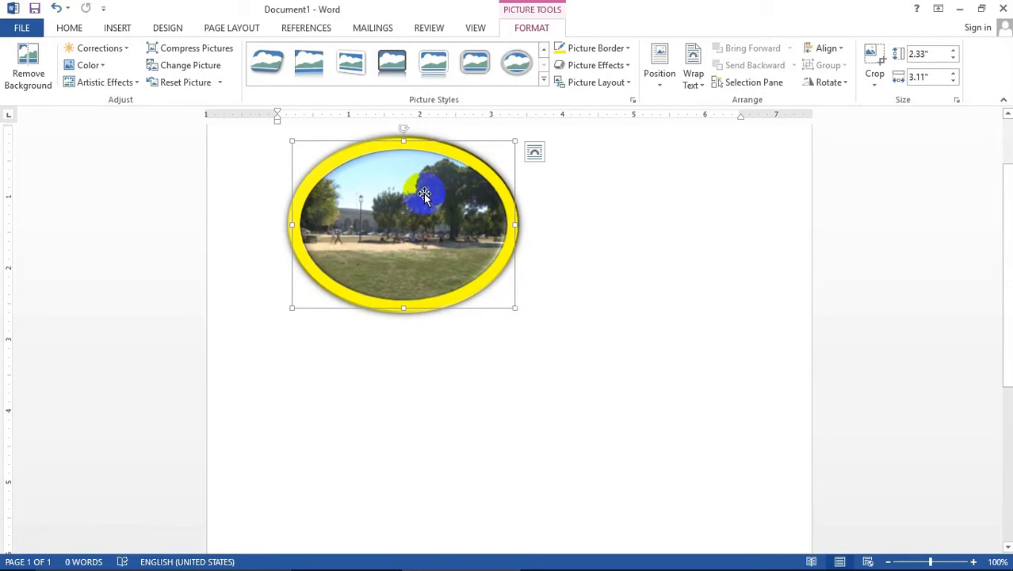
left_click(708, 253)
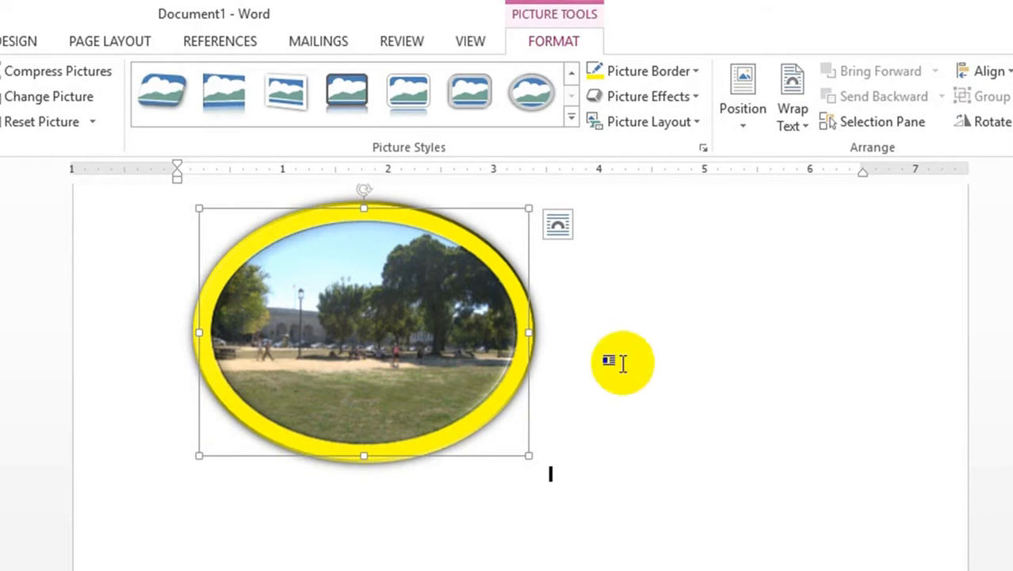
Step: Set the picture's text wrapping to Behind Text and move it to the horizontal middle of the page
left_click(791, 82)
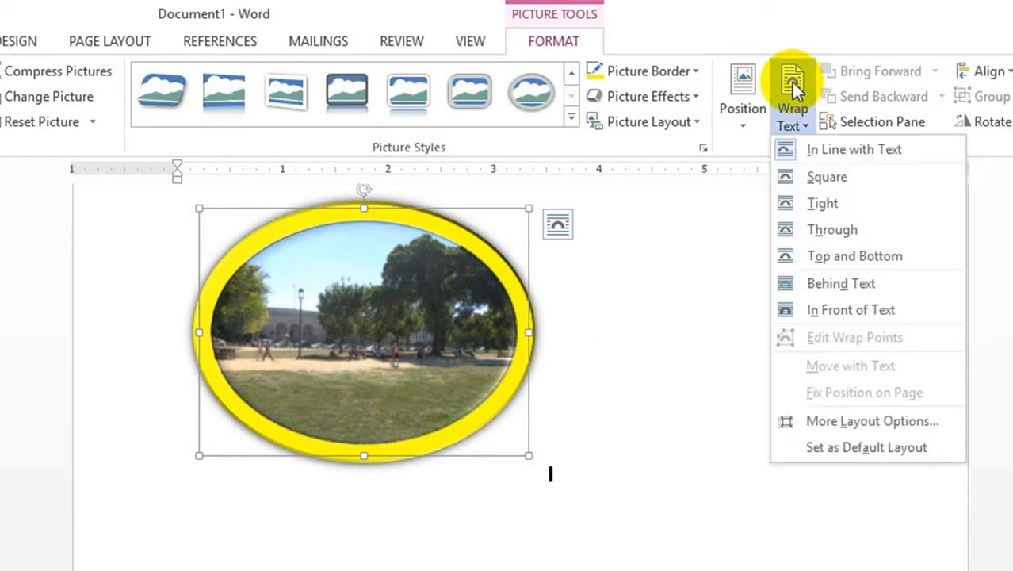
left_click(833, 289)
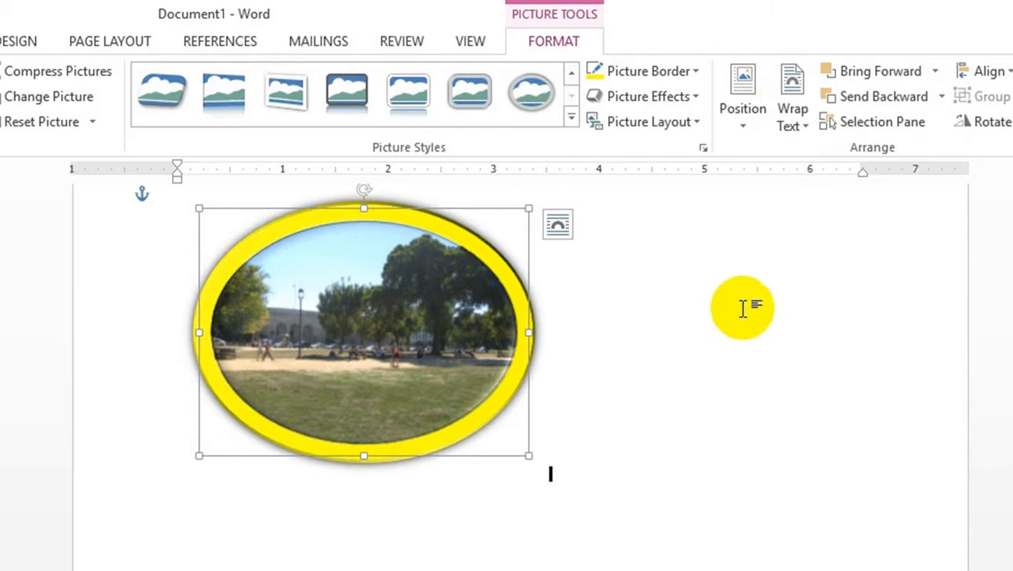
left_click_drag(475, 299, 629, 355)
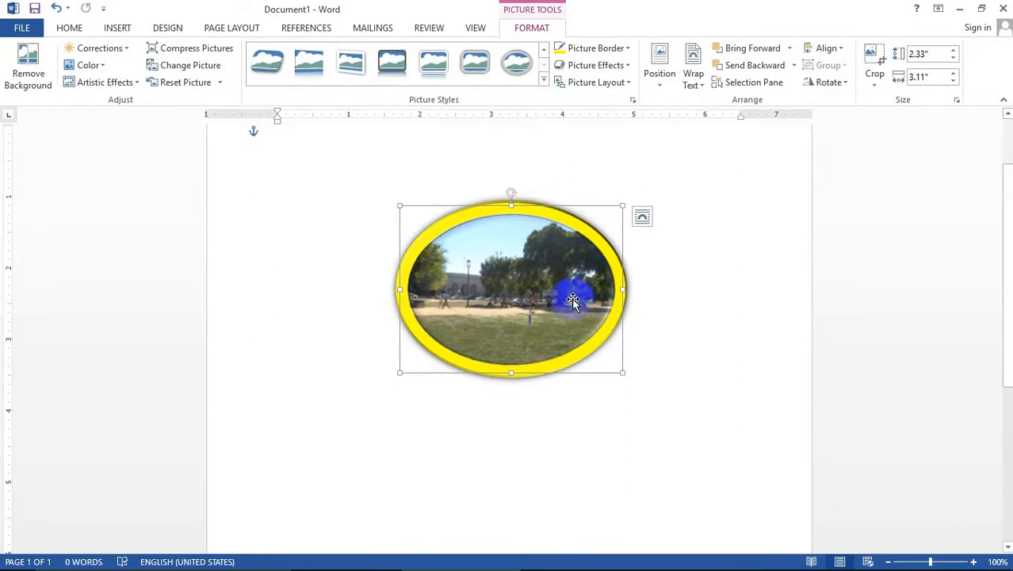
Step: Apply the second Parallel 3-D Rotation preset to the oval picture
left_click(629, 67)
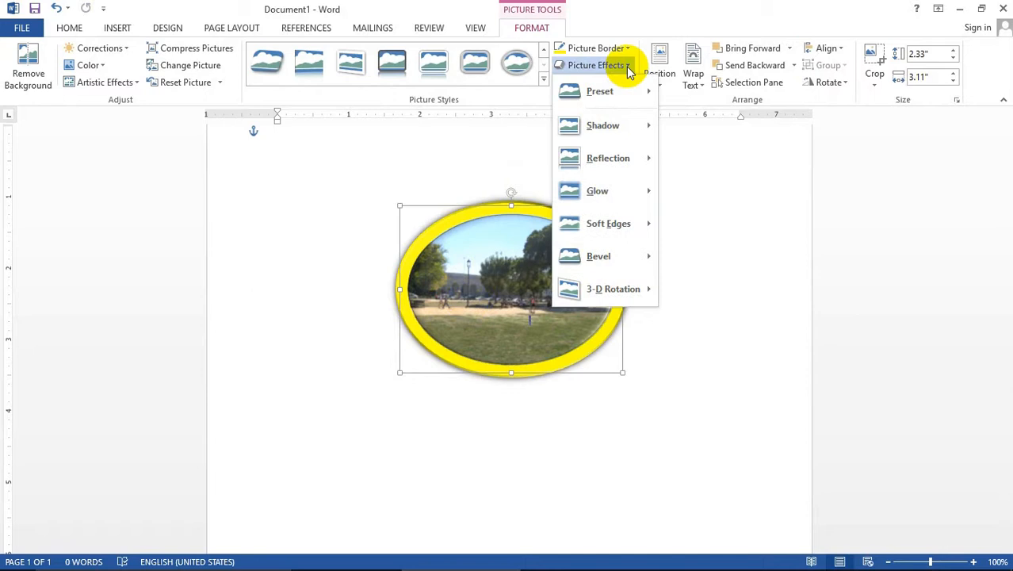
mouse_move(606, 299)
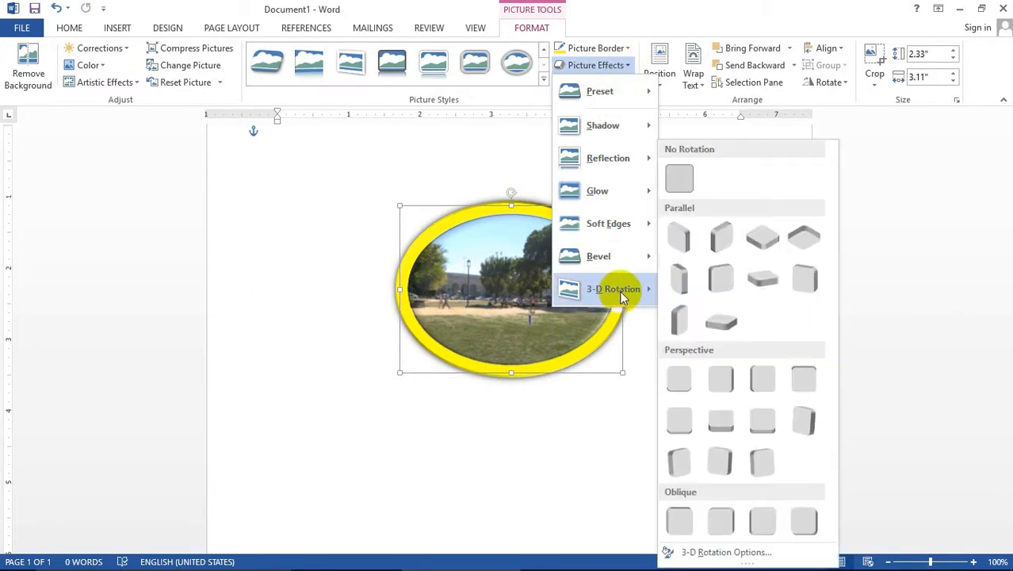
left_click(727, 241)
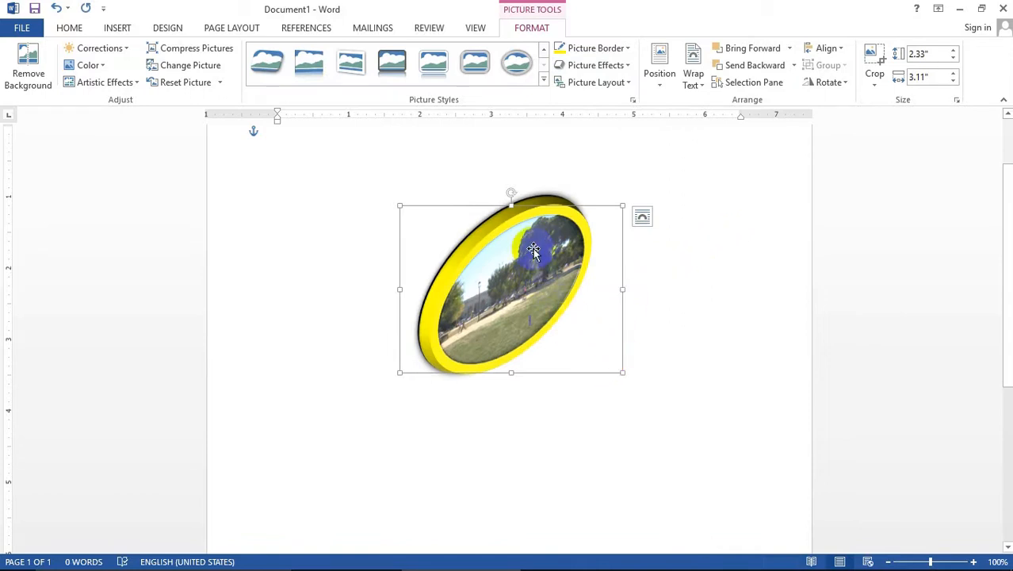
Step: Generate sample paragraphs at the start of the document with =rand(10)
left_click(276, 166)
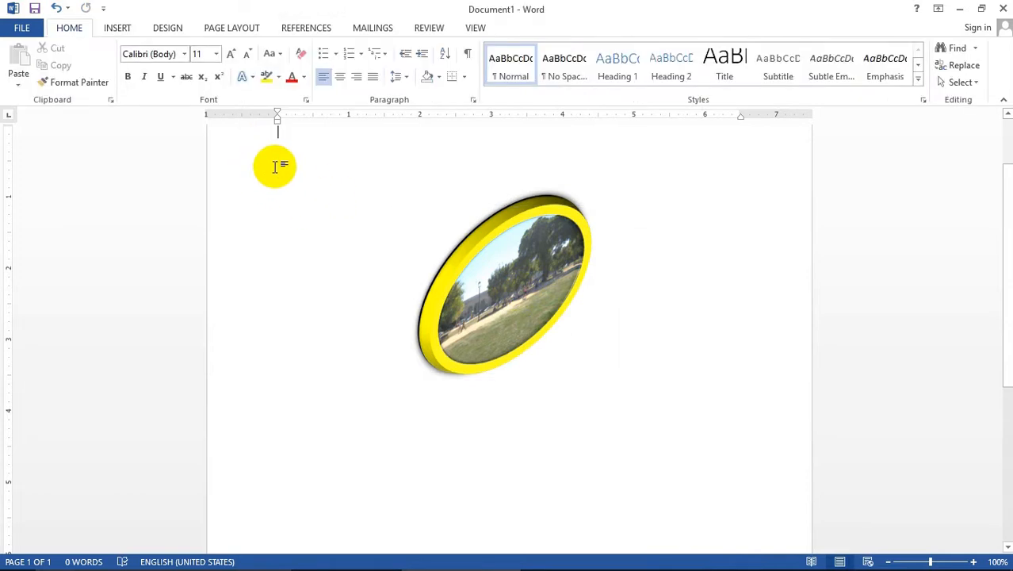
key("Return")
key("Return")
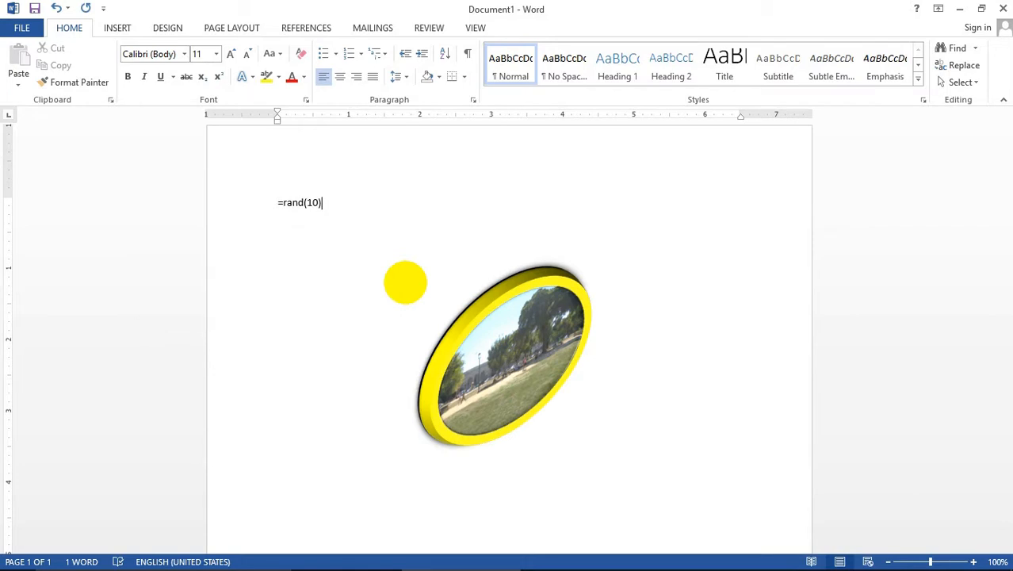
key("Return")
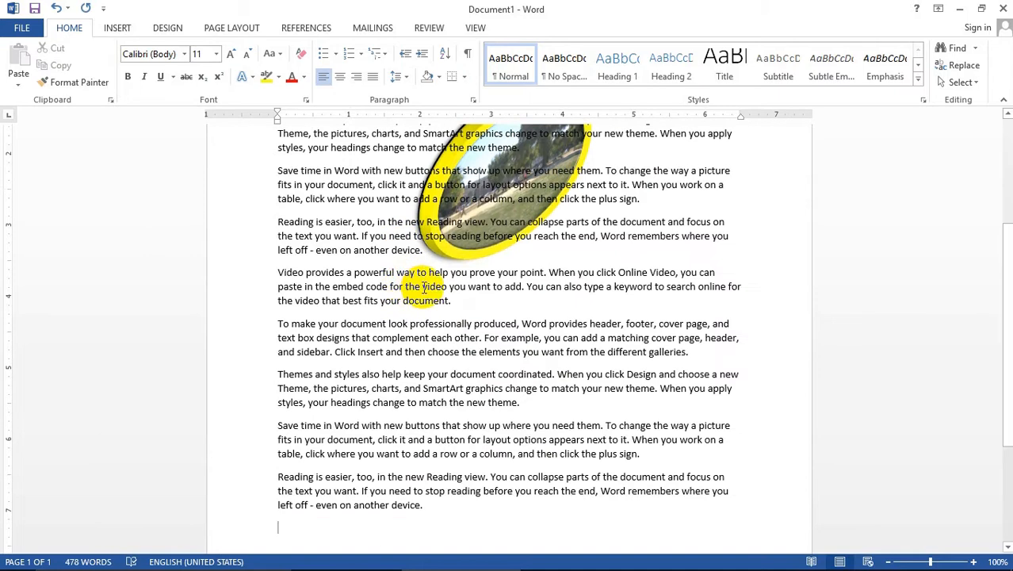
Step: Move the picture down and back up behind the sample text, placing it across the second to fifth paragraphs
scroll(424, 288, "up", 5)
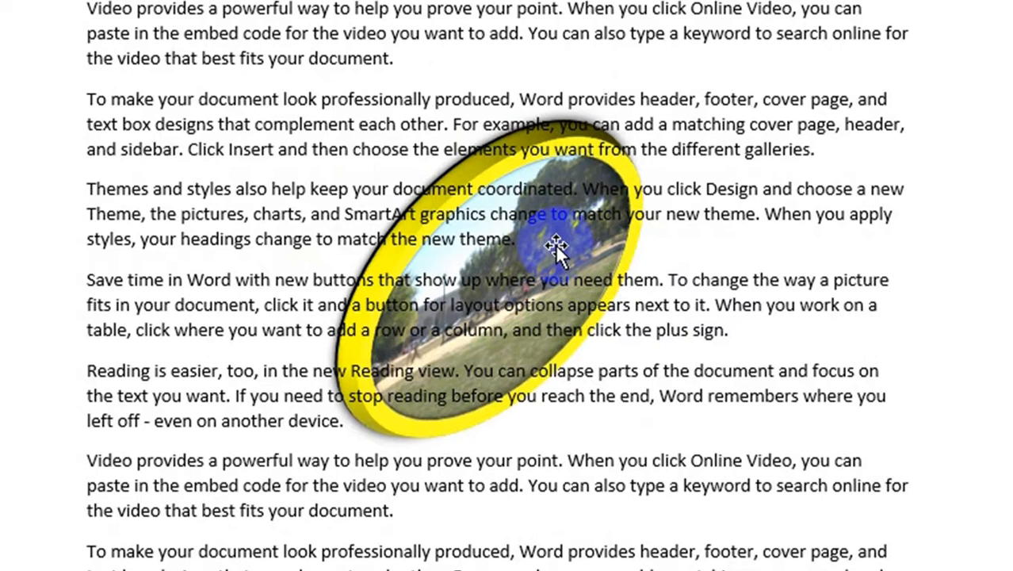
left_click_drag(556, 246, 549, 401)
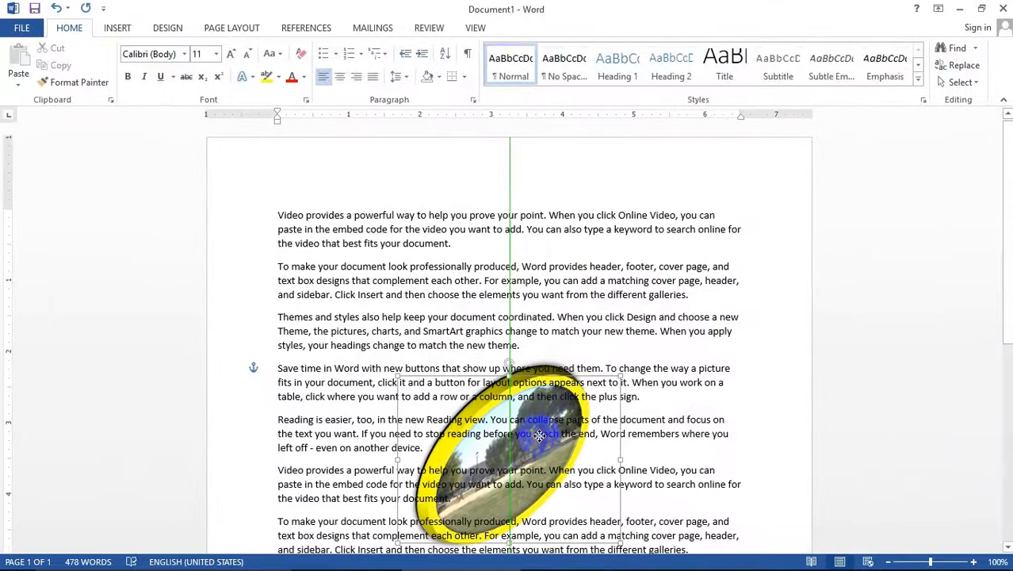
left_click_drag(539, 435, 539, 435)
scroll(547, 381, "down", 2)
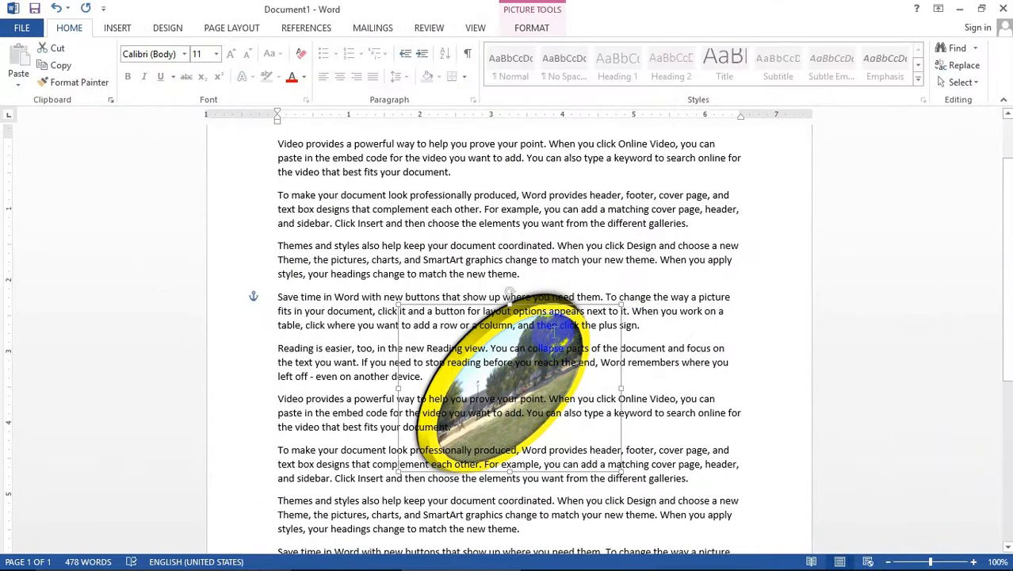
left_click_drag(550, 379, 541, 280)
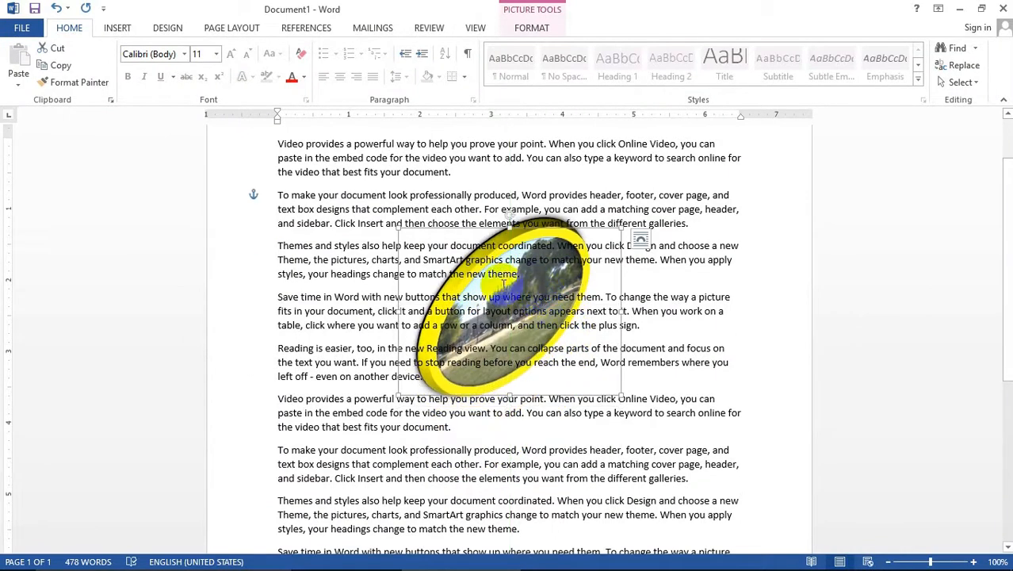
Step: Set the picture's text wrapping to Top and Bottom and review how the paragraphs flow around it
left_click(532, 28)
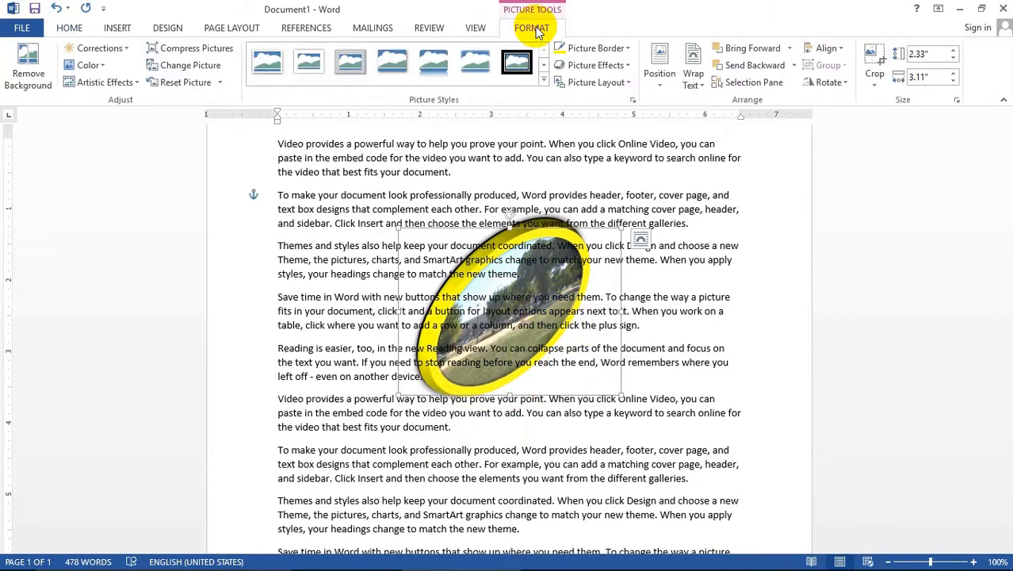
scroll(512, 266, "up", 3)
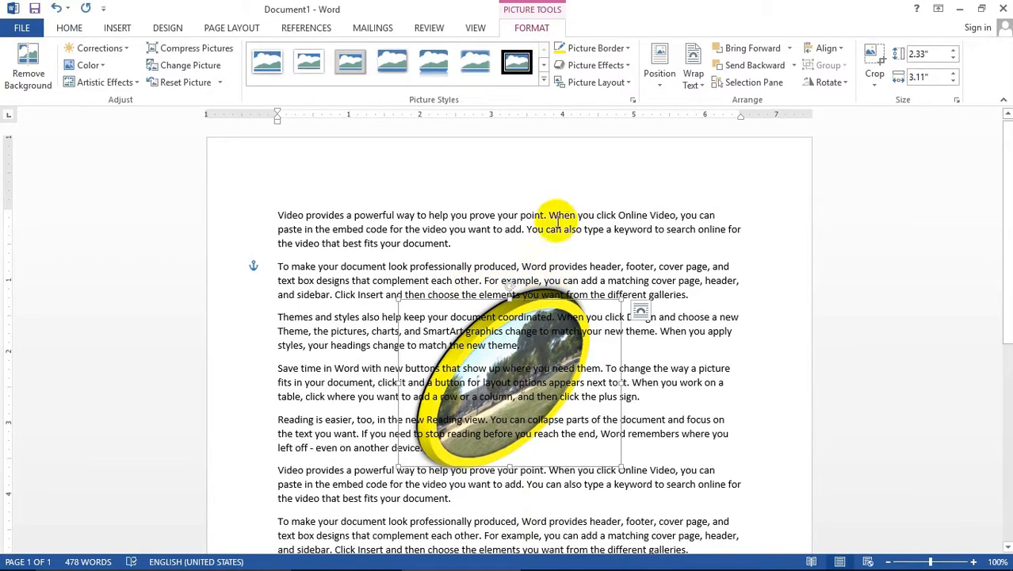
left_click(692, 84)
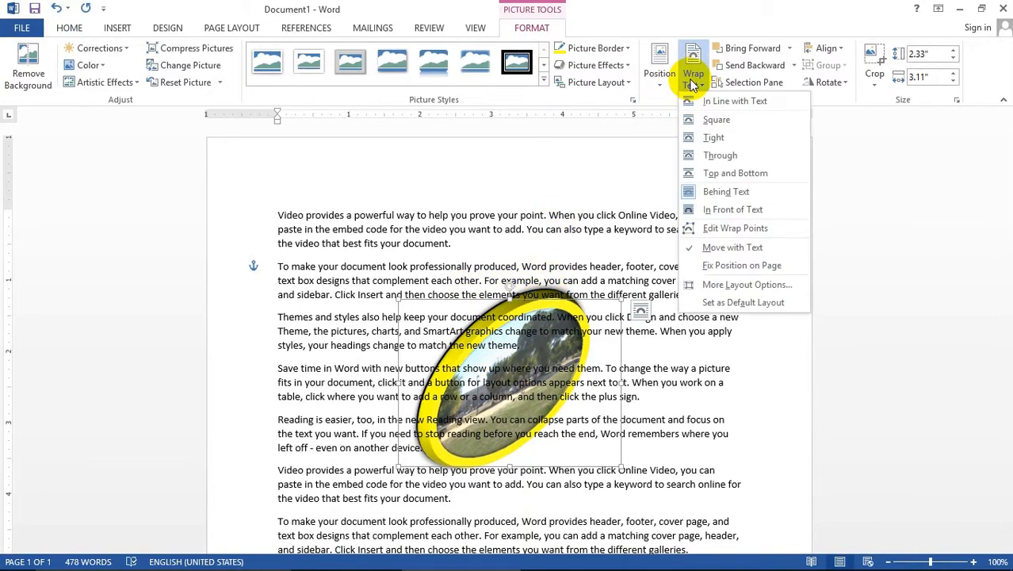
left_click(711, 173)
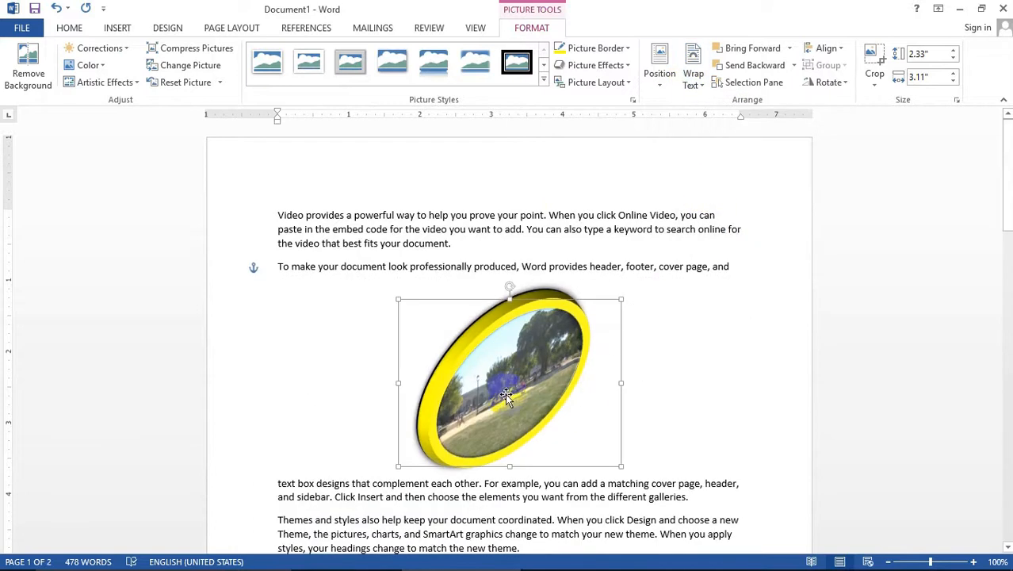
scroll(579, 432, "down", 1)
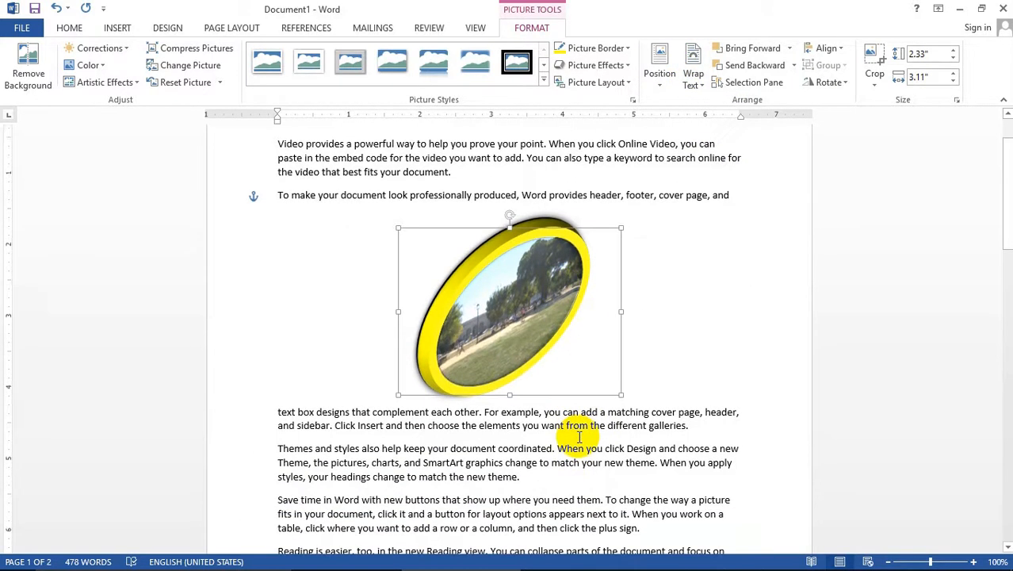
scroll(602, 380, "down", 2)
scroll(618, 337, "up", 3)
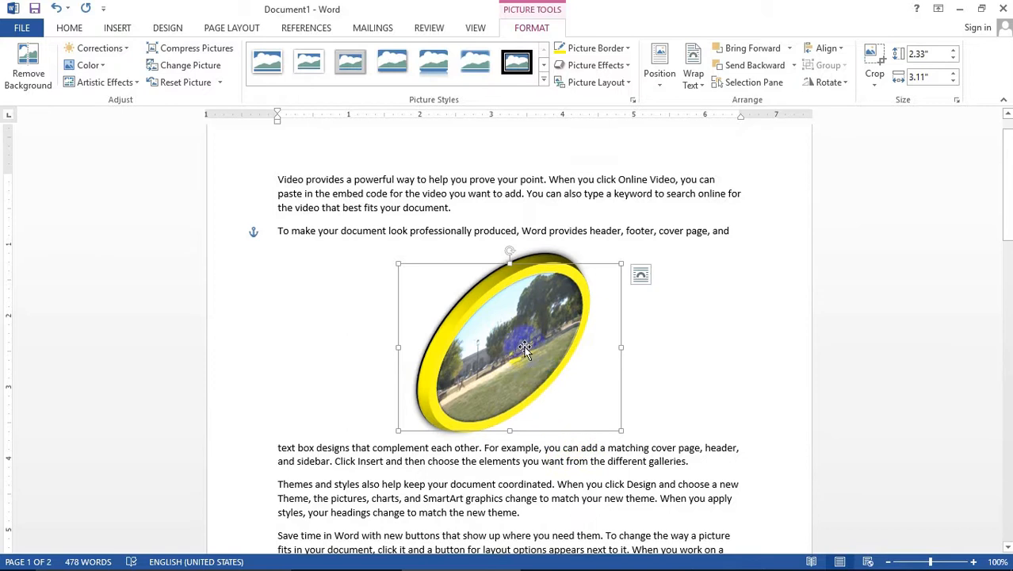
Step: Set the picture's text wrapping to Through and move the picture slightly down within the paragraphs
left_click(695, 83)
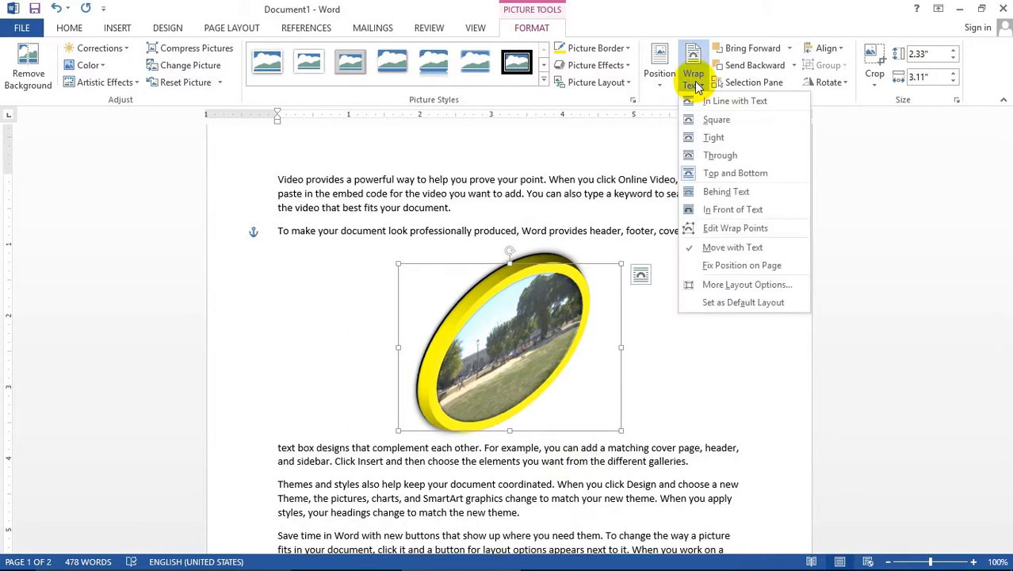
left_click(717, 157)
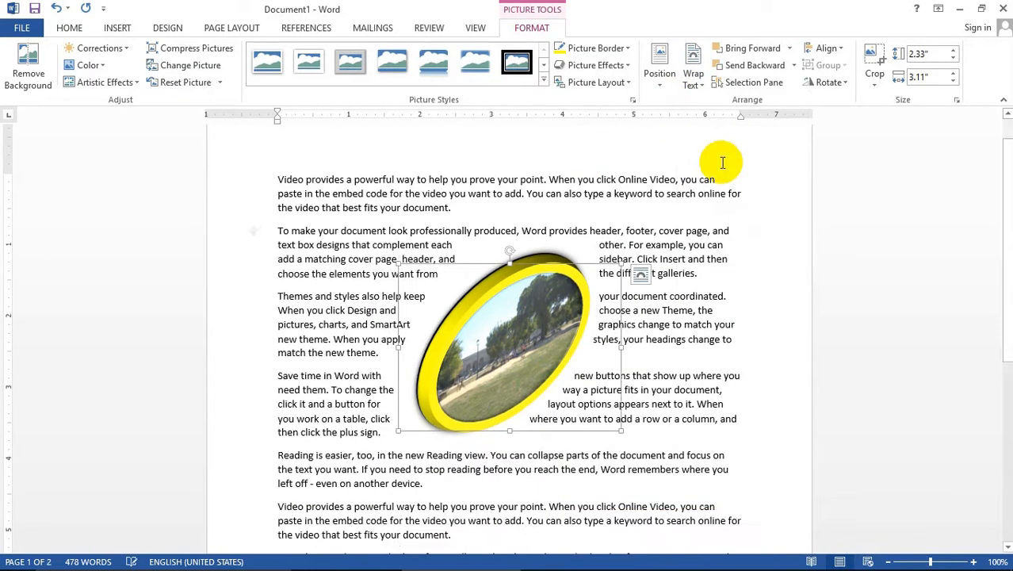
mouse_move(547, 319)
left_mouse_down()
mouse_move(561, 331)
mouse_move(547, 325)
left_mouse_up()
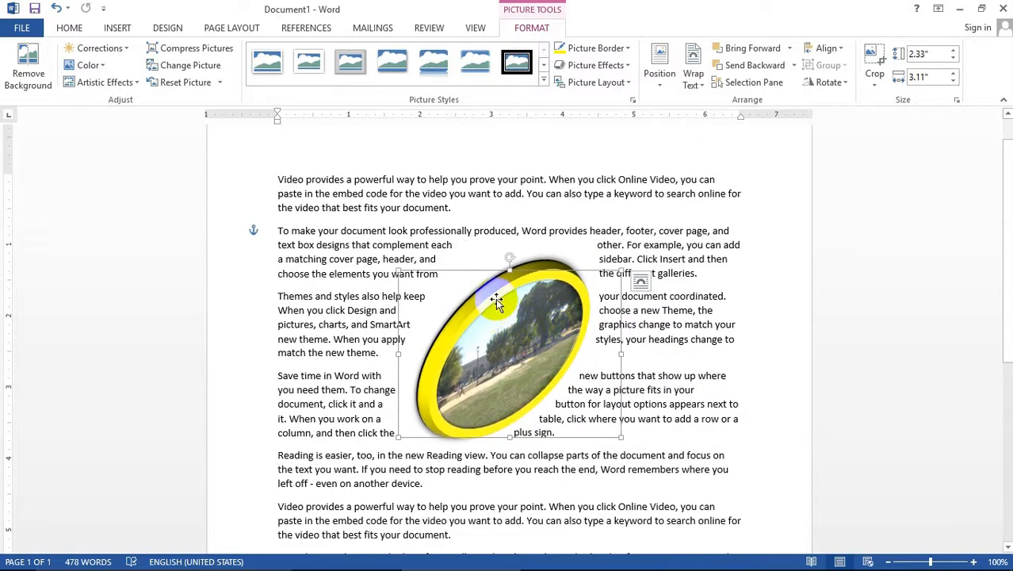
left_click_drag(496, 302, 512, 334)
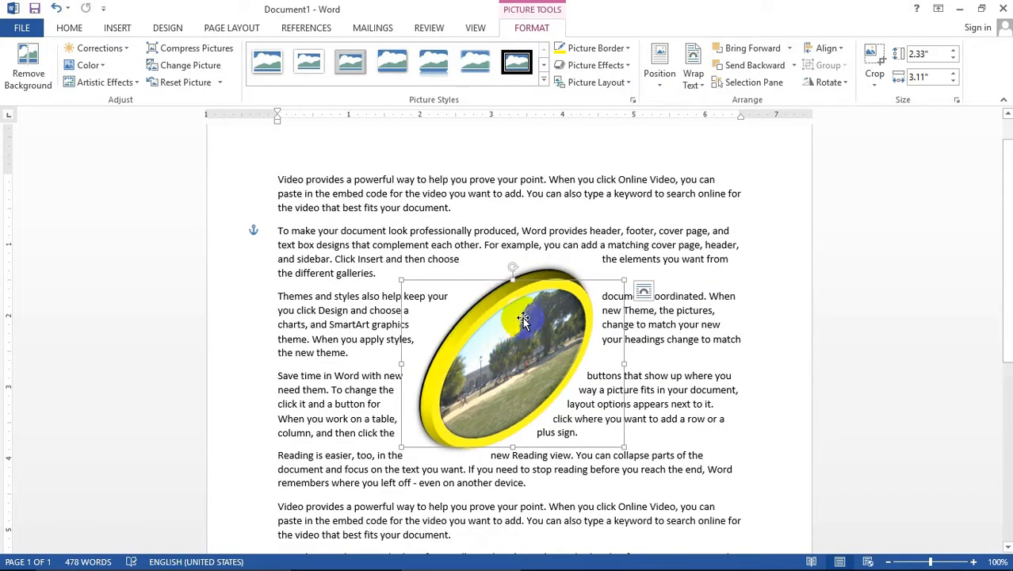
Step: Edit the picture's wrap points, shifting the point on its right edge slightly inward
left_click(692, 79)
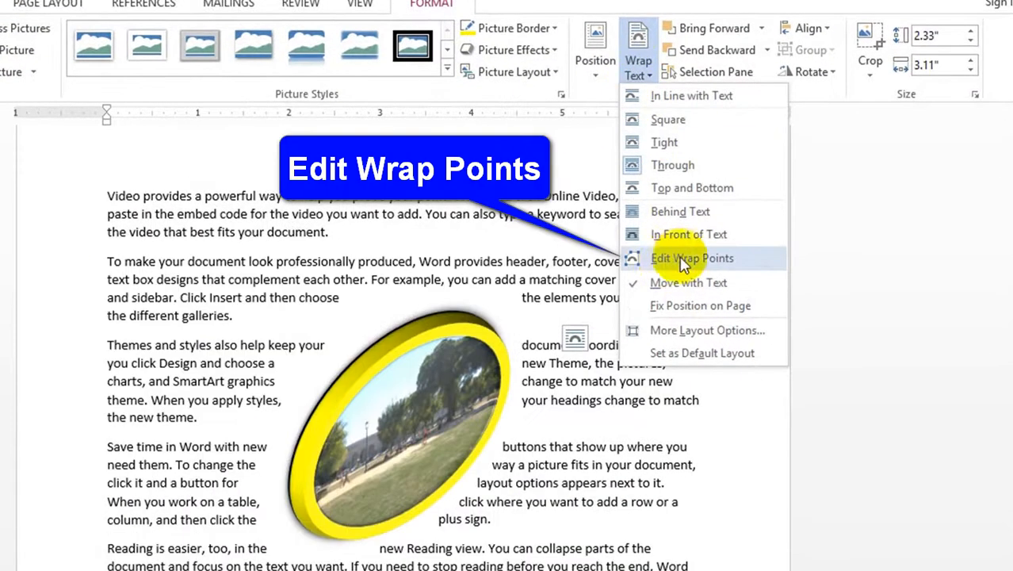
left_click(670, 261)
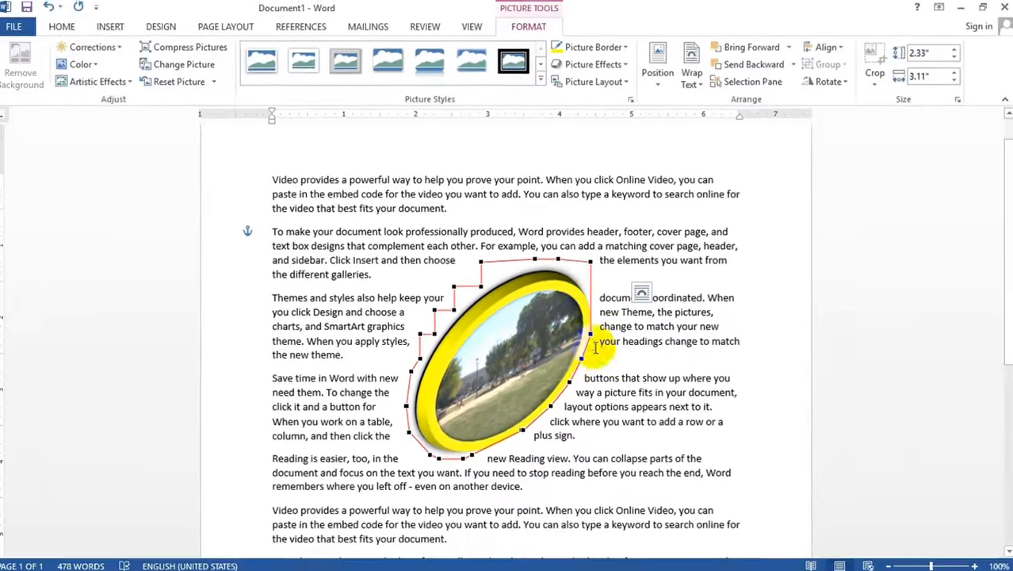
left_click(511, 391)
mouse_move(593, 333)
left_mouse_down()
mouse_move(646, 340)
mouse_move(596, 374)
mouse_move(603, 390)
mouse_move(573, 420)
mouse_move(569, 334)
mouse_move(587, 333)
left_mouse_up()
left_click(701, 281)
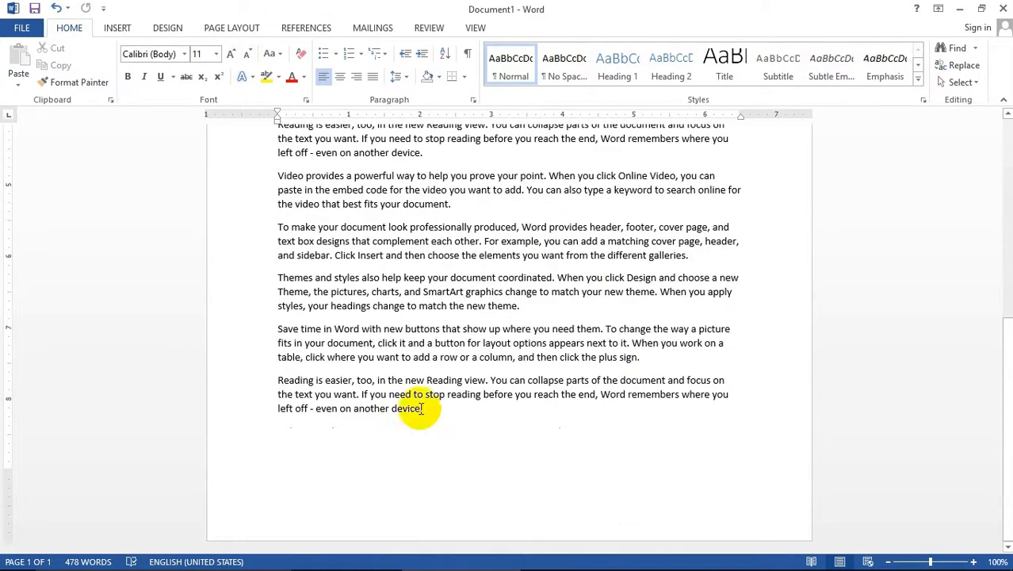
Step: Insert a page break after the last sample paragraph to start a blank second page
key("ctrl+Return")
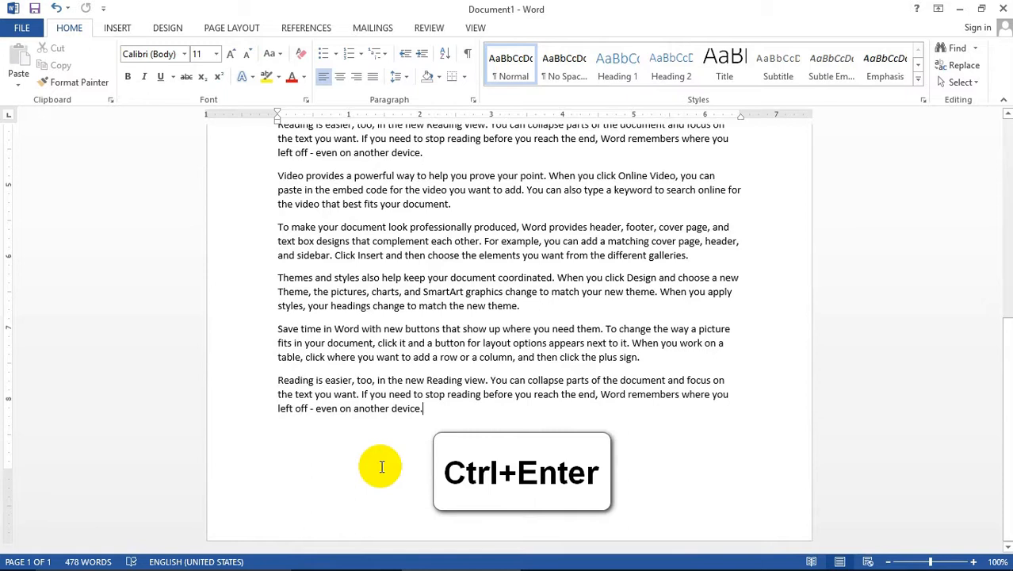
key("ctrl+Return")
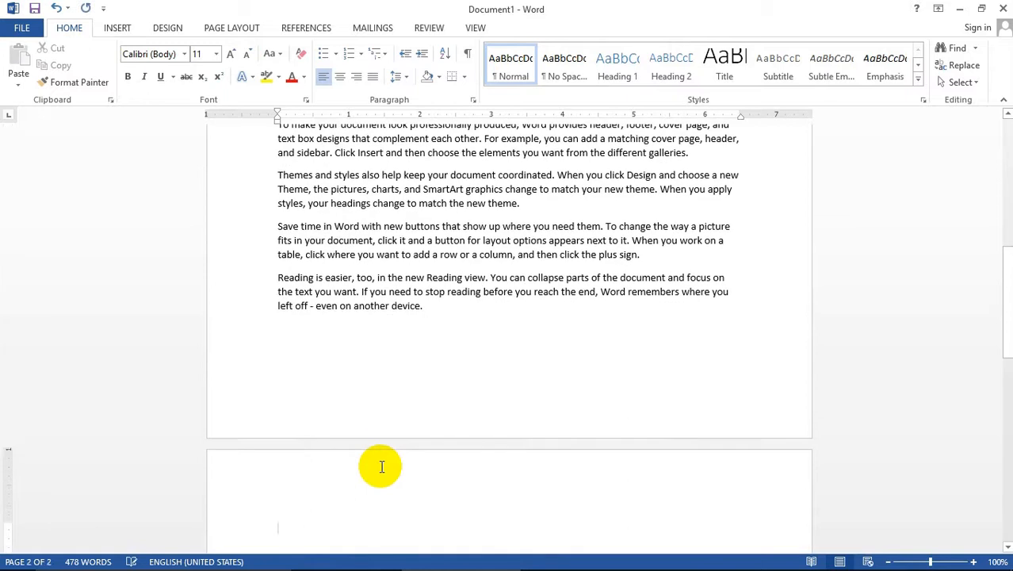
scroll(381, 466, "down", 5)
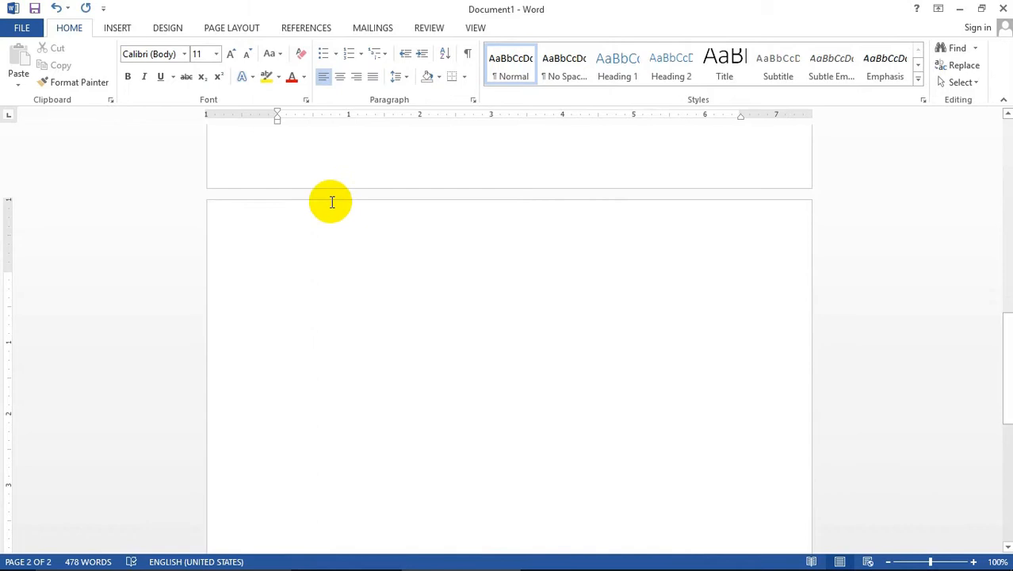
Step: Insert the black-and-white JPG picture of the person behind a laptop on the second page
left_click(117, 28)
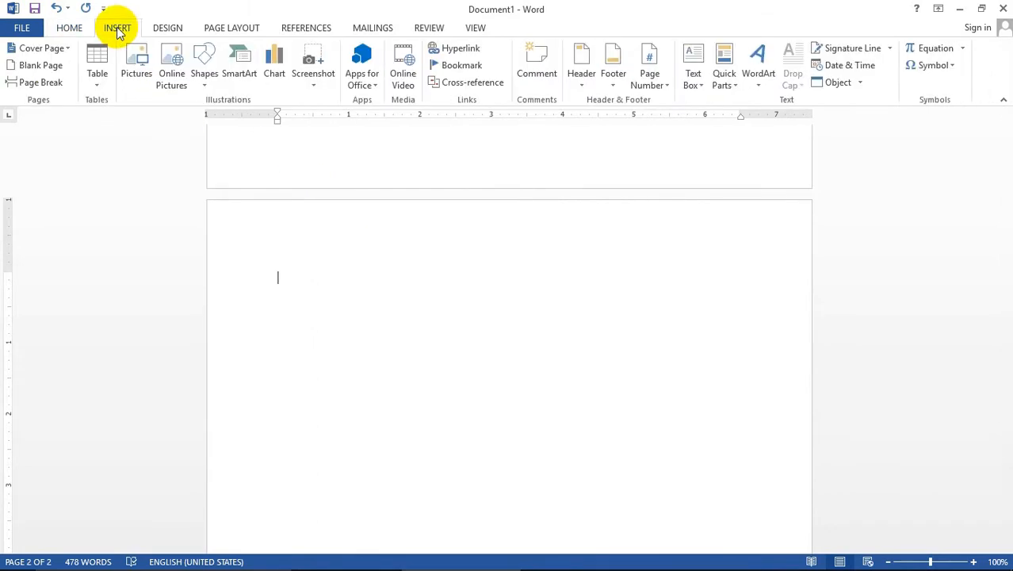
left_click(135, 60)
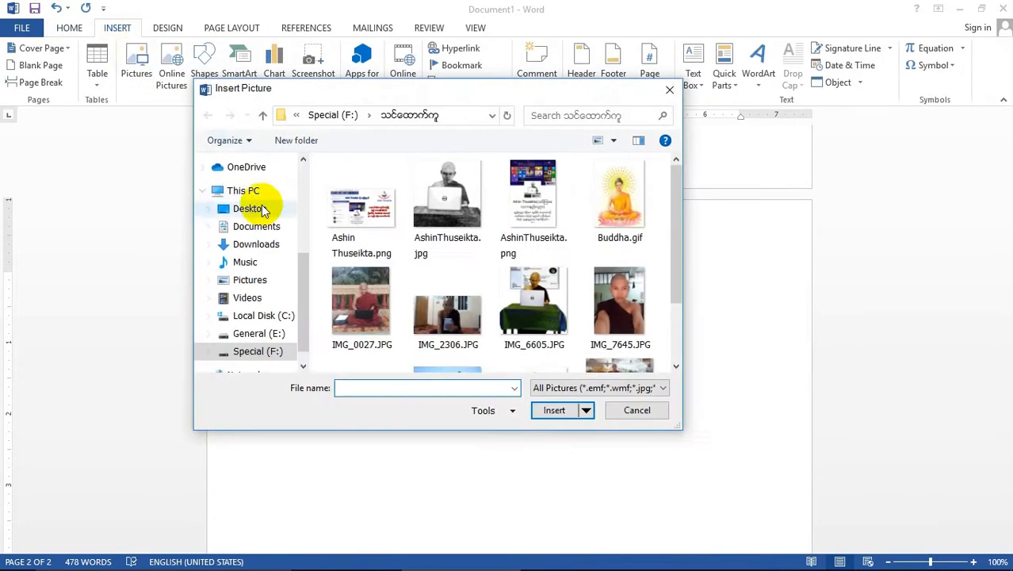
left_click(450, 202)
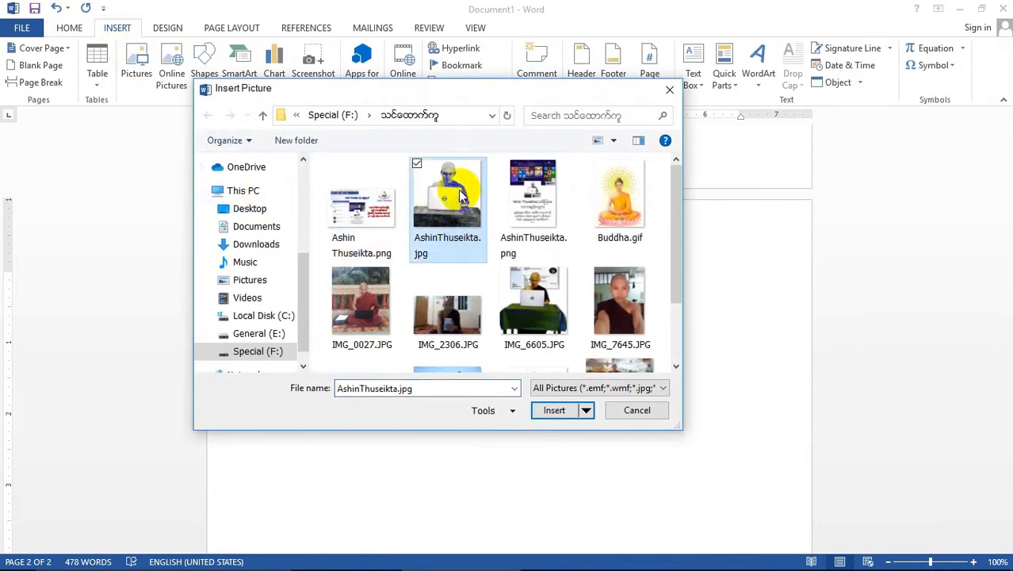
left_click(554, 413)
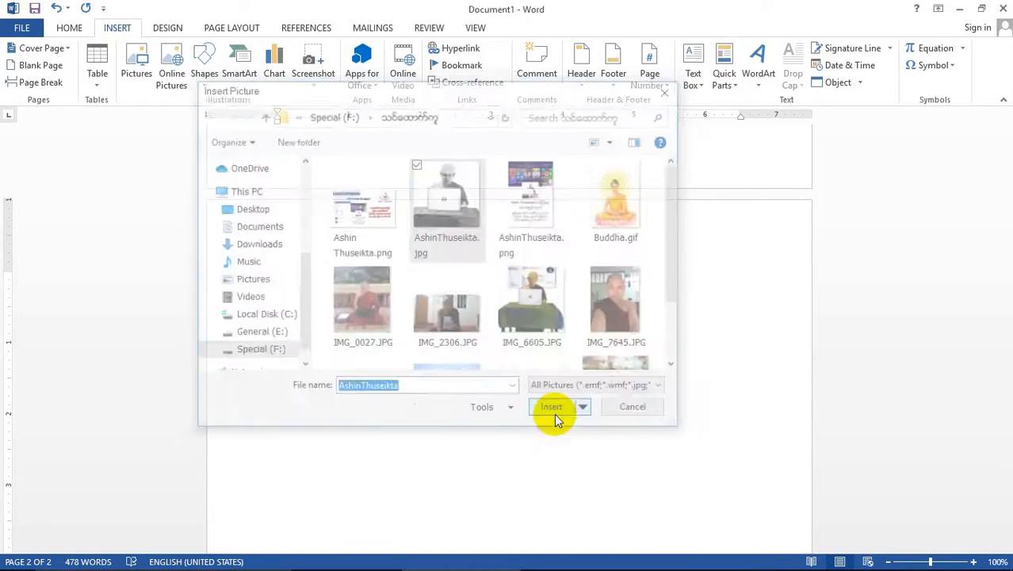
Step: Scale the inserted picture down proportionally to about 4.35" by 4.35"
scroll(607, 330, "down", 3)
scroll(609, 331, "down", 2)
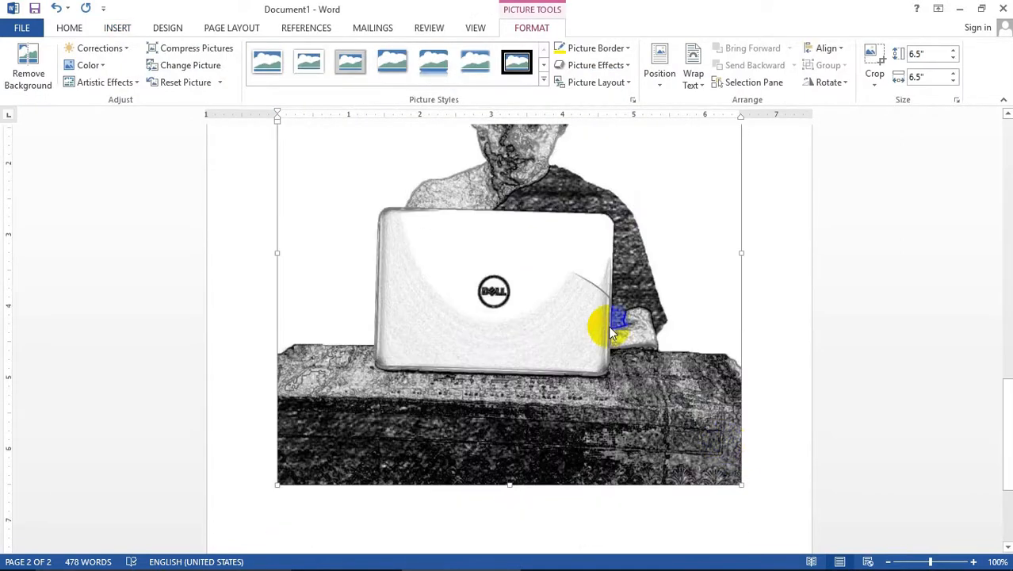
left_click_drag(736, 480, 594, 298)
scroll(464, 363, "up", 2)
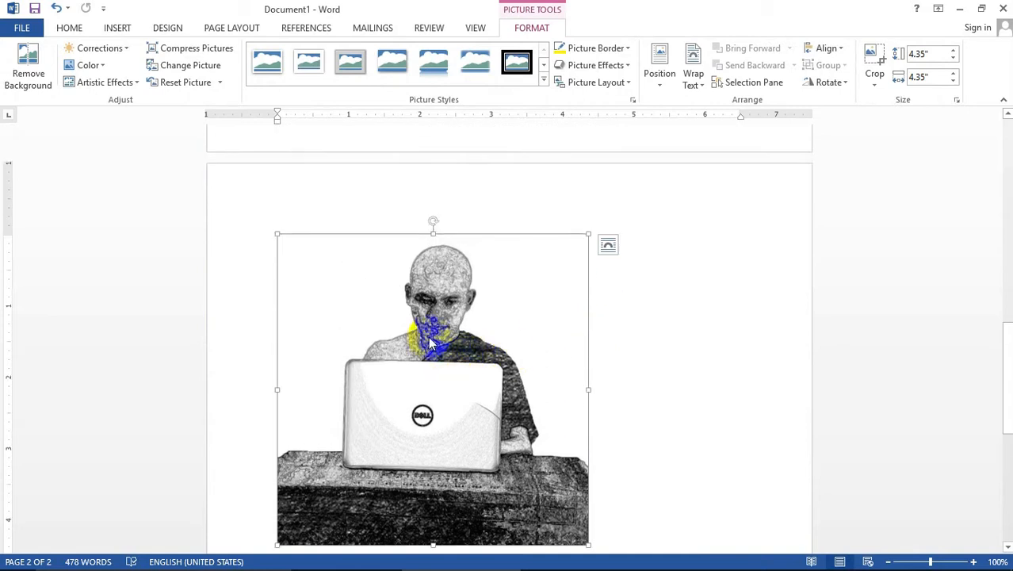
Step: Set the new picture's text wrapping to Tight and move it down and slightly right on the page
left_click(694, 75)
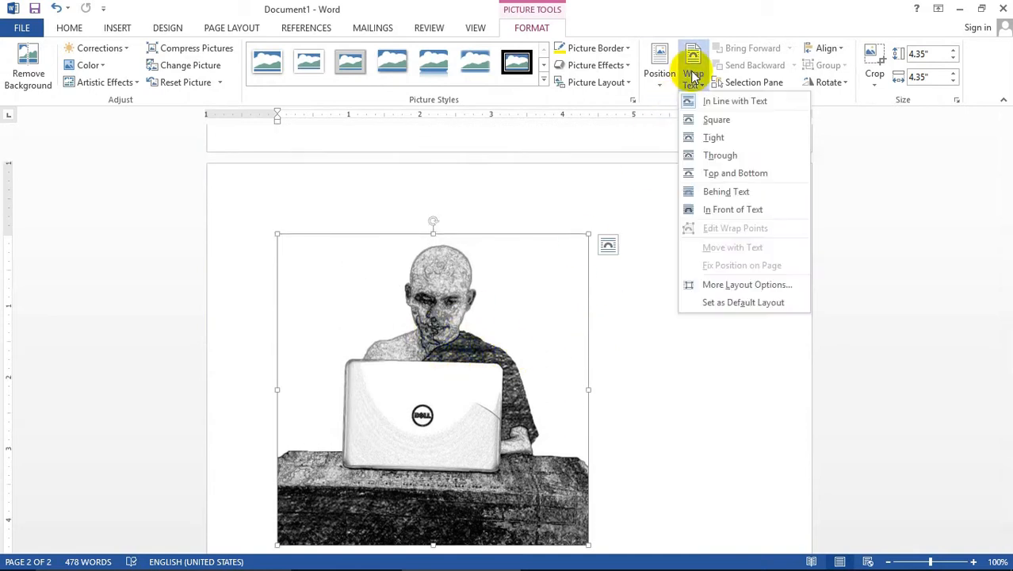
left_click(716, 189)
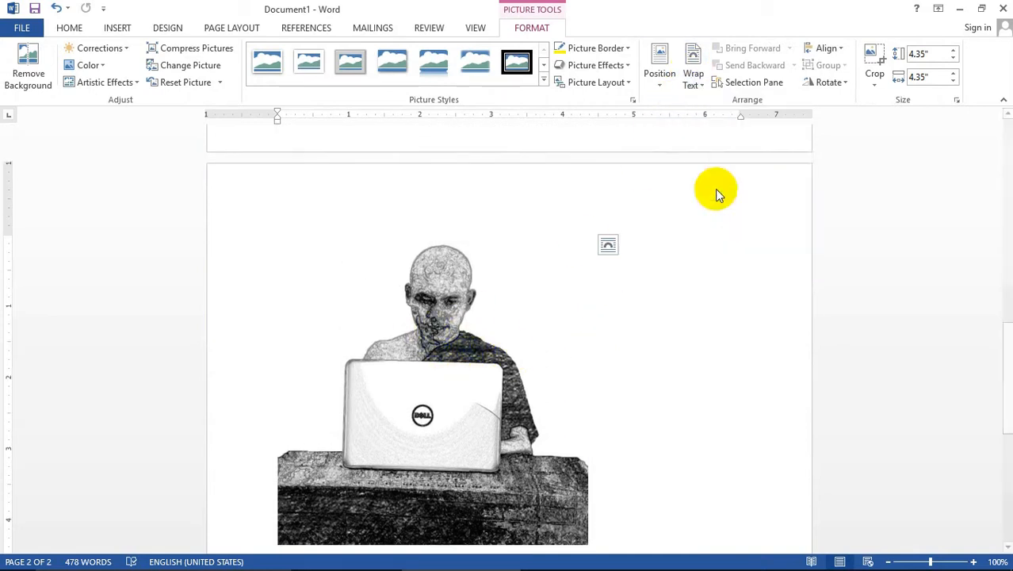
scroll(414, 321, "down", 2)
left_click_drag(427, 308, 494, 431)
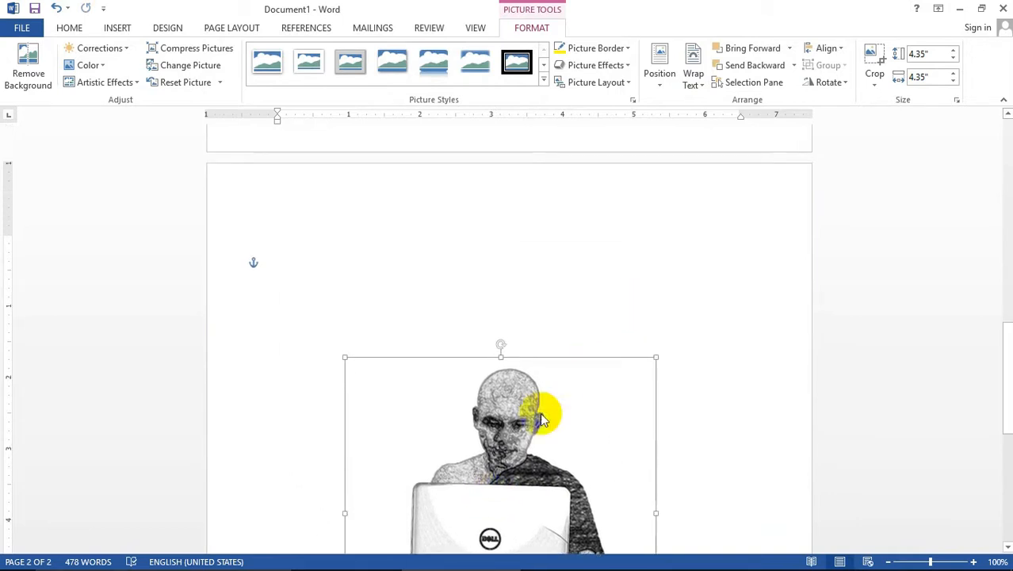
Step: Draw a down ribbon banner about 5.77" wide and 1.25" high above the picture and add the text "WTYT" inside it
left_click(115, 28)
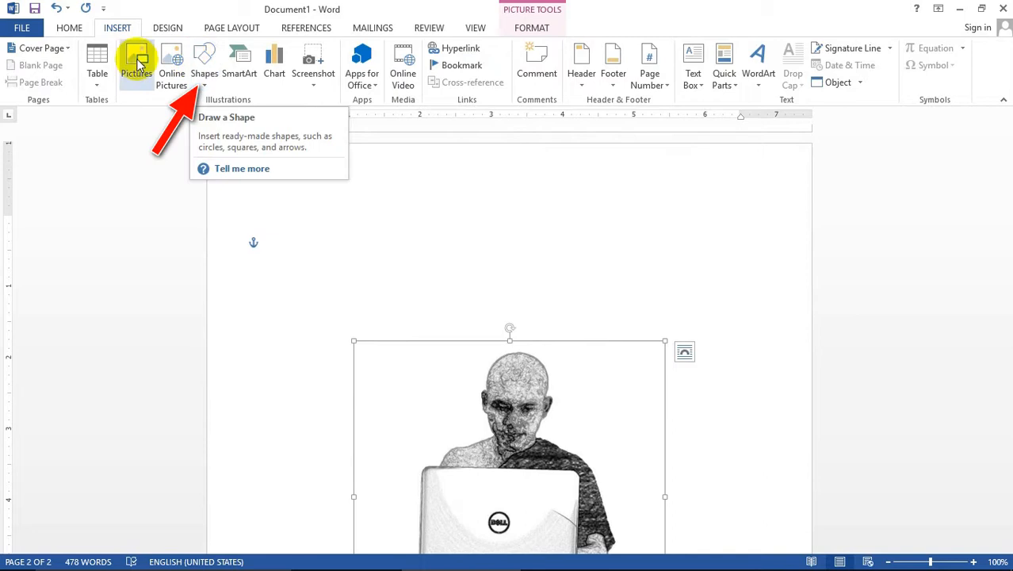
left_click(206, 54)
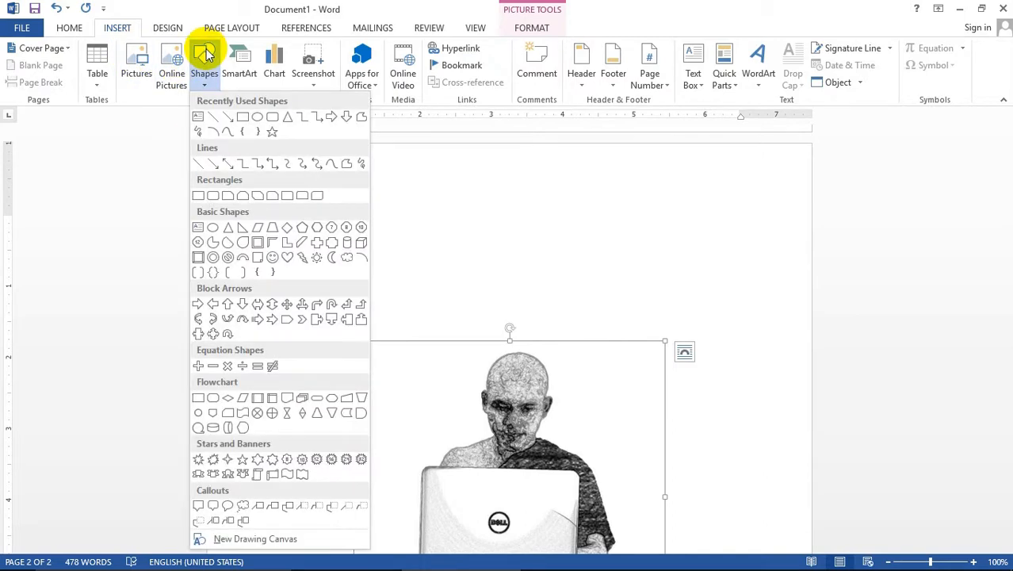
left_click(213, 474)
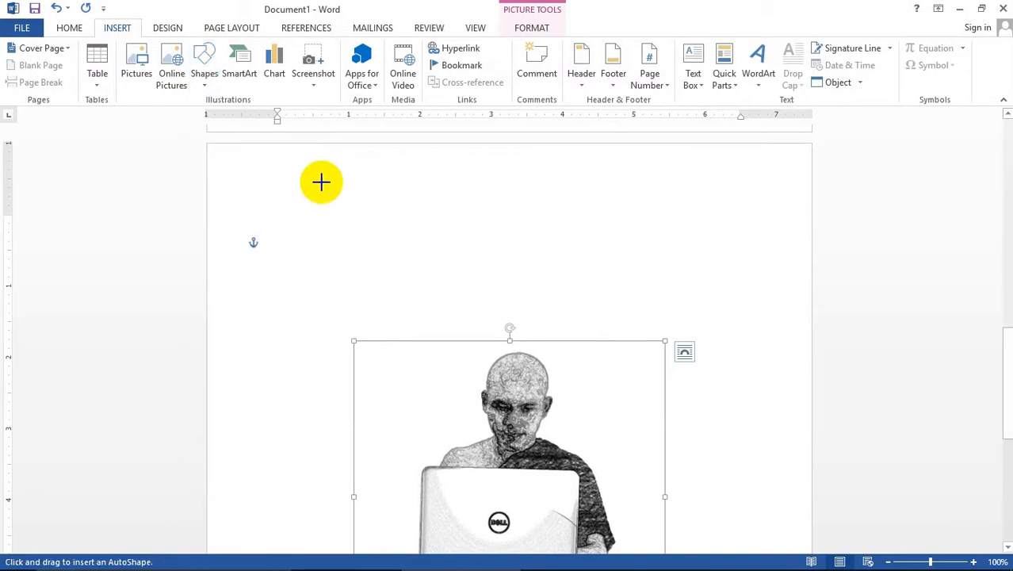
mouse_move(323, 169)
left_mouse_down()
mouse_move(395, 215)
mouse_move(736, 258)
left_mouse_up()
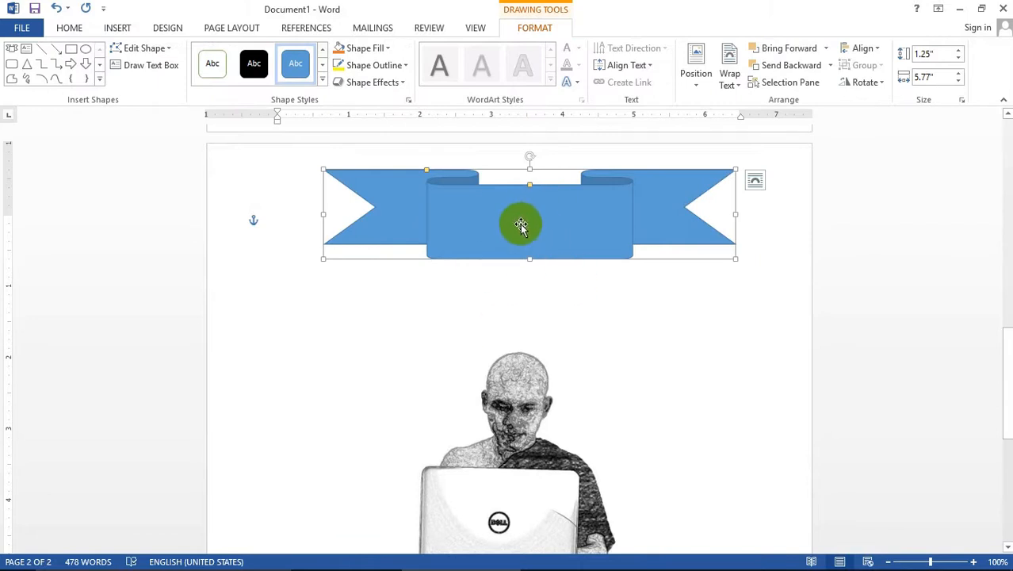
type("WTYT")
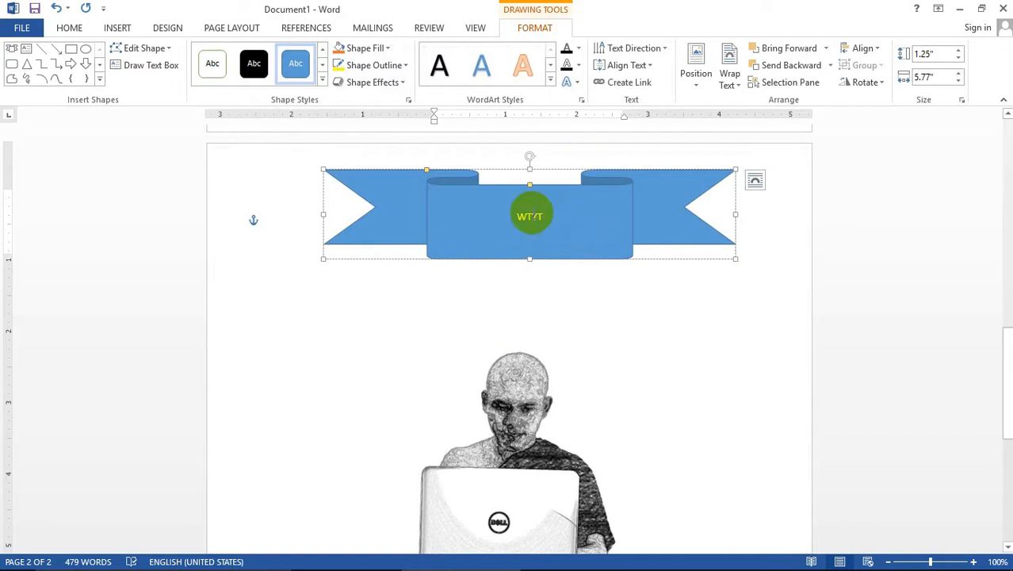
Step: Set the "WTYT" banner text to font size 36 and color it red
left_click_drag(542, 217, 512, 220)
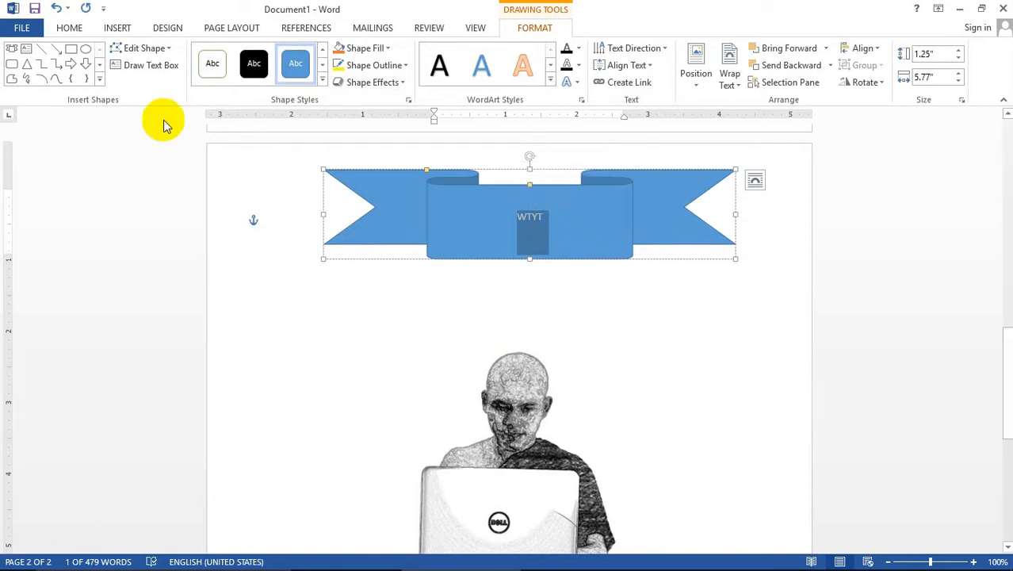
left_click(68, 28)
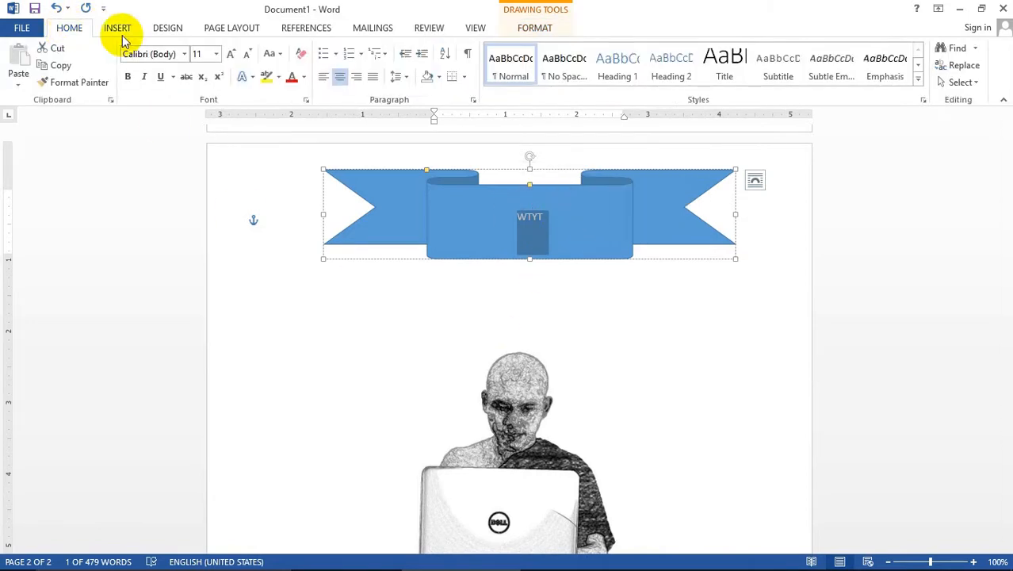
left_click(217, 55)
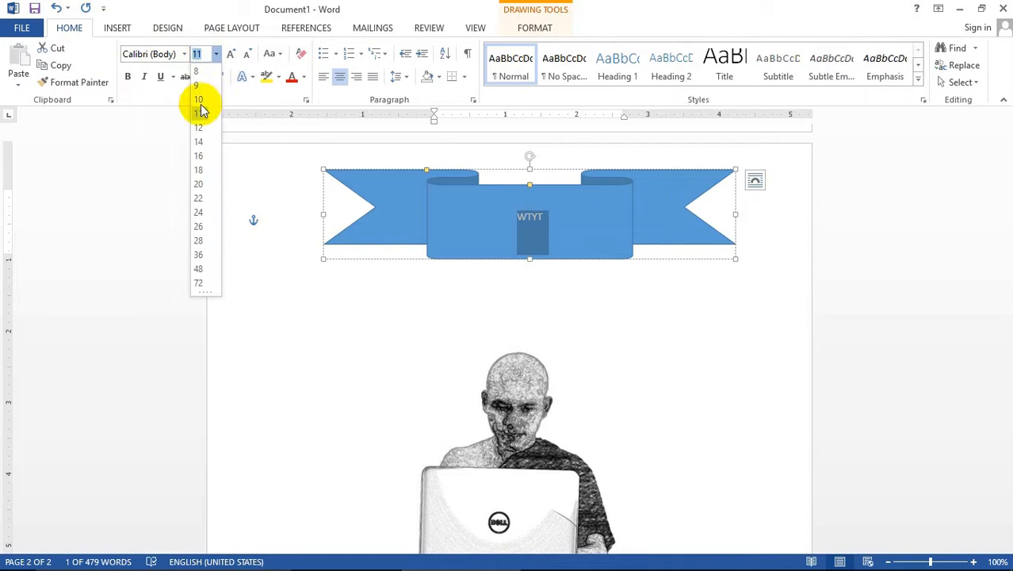
left_click(203, 254)
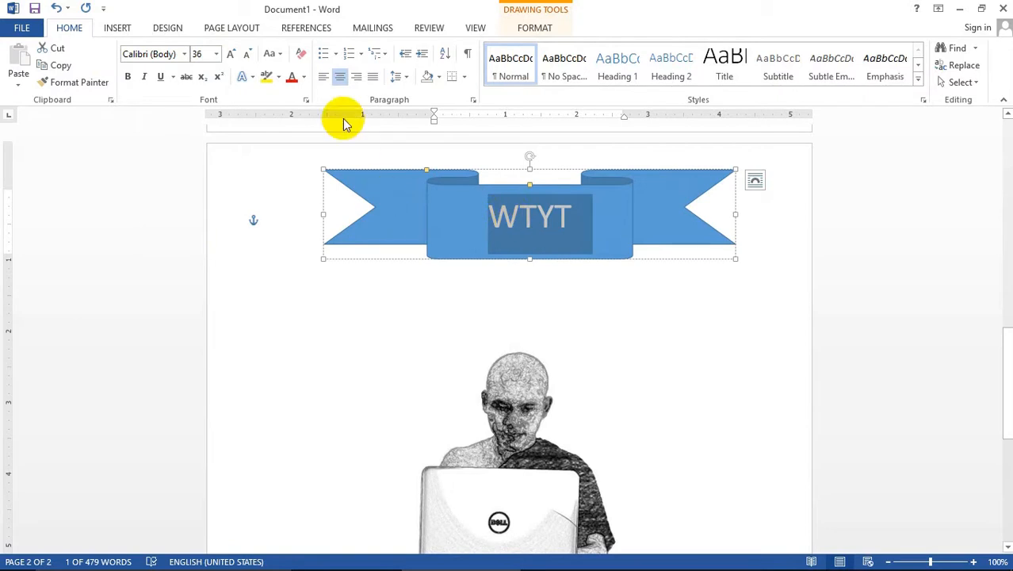
left_click(304, 77)
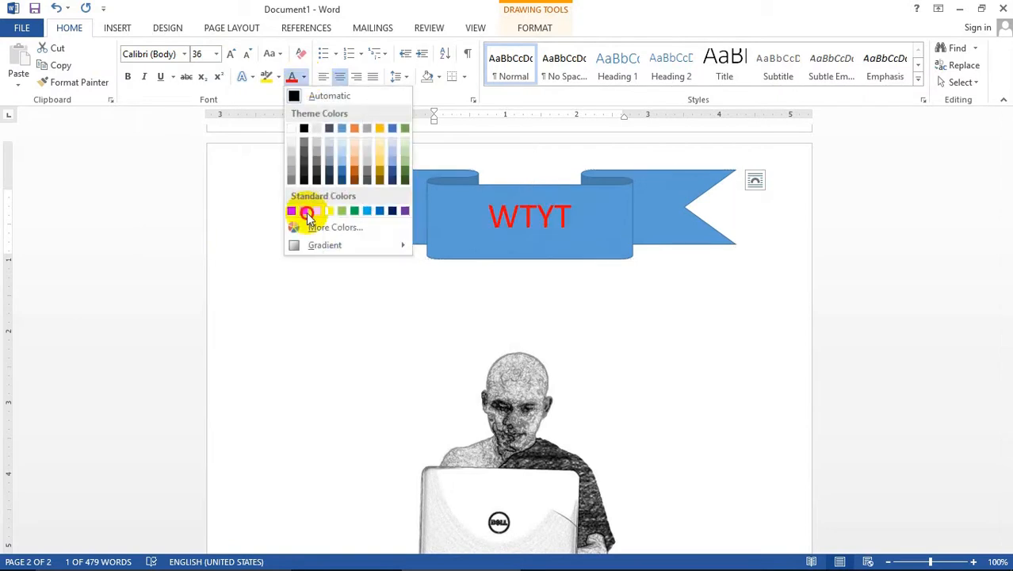
left_click(303, 210)
left_click(570, 219)
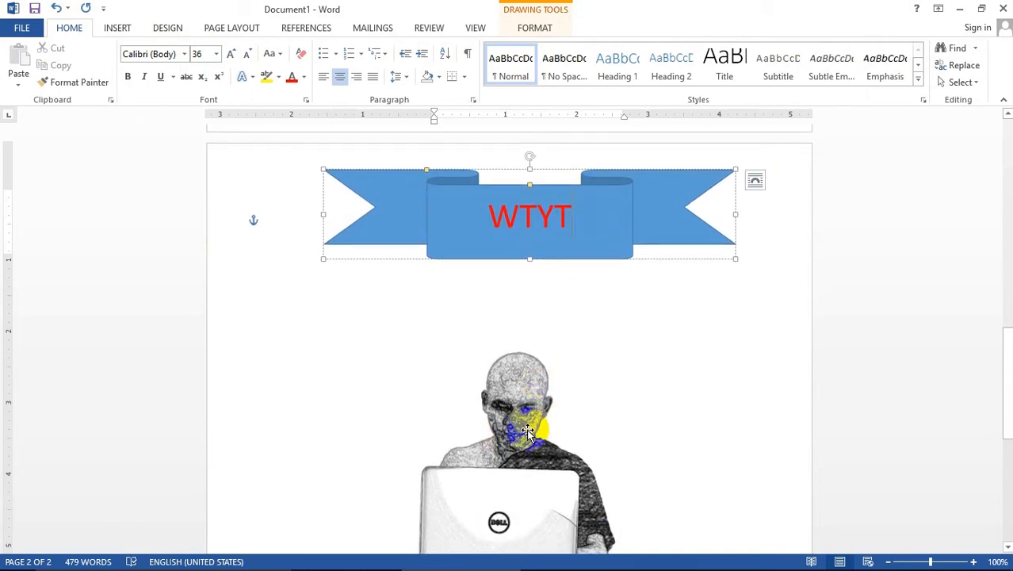
Step: Overlap the picture and the ribbon banner by moving them together, and bring the picture forward in front of the banner
left_click_drag(521, 425, 525, 331)
left_click(545, 210)
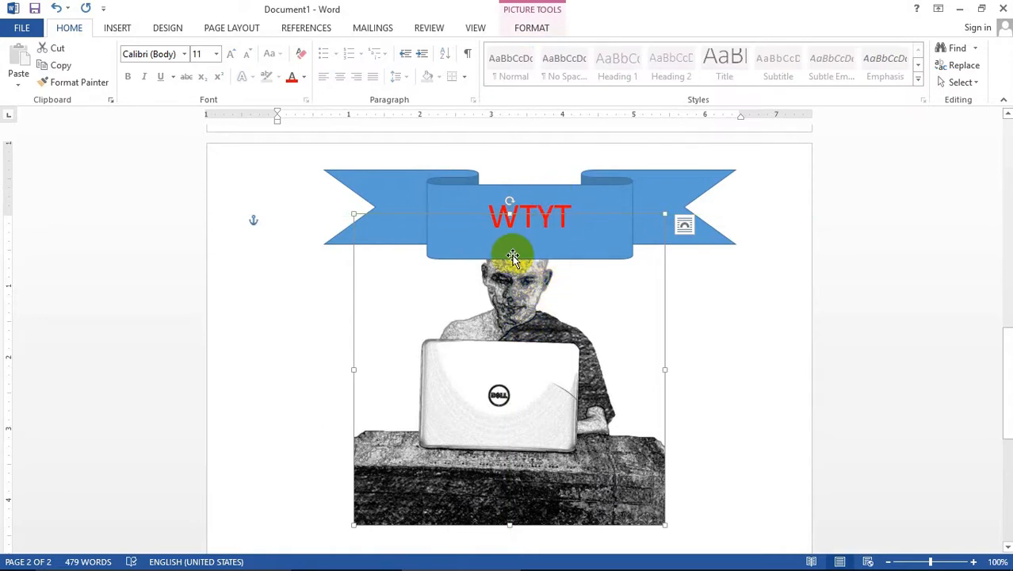
left_click(526, 29)
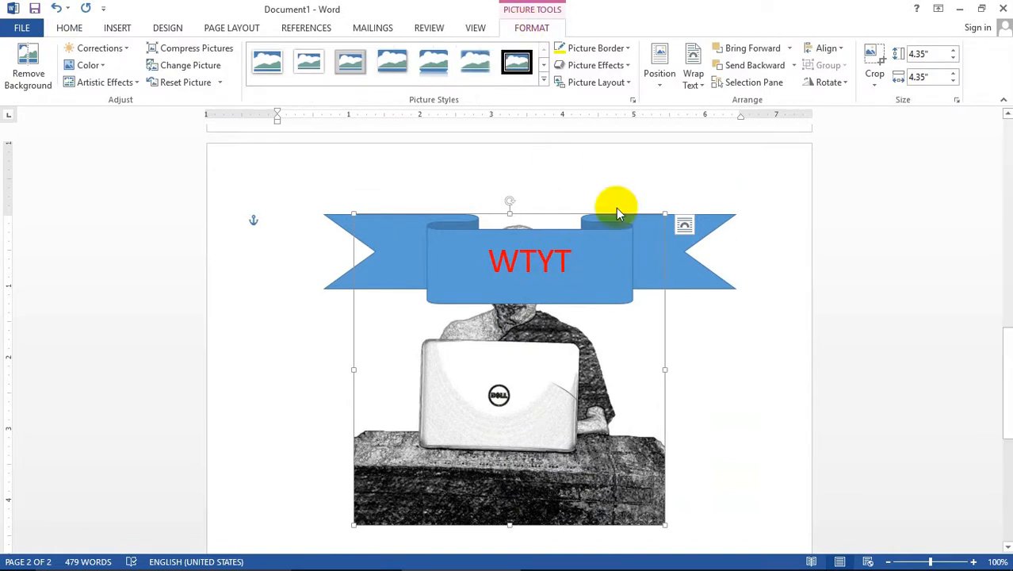
left_click(754, 48)
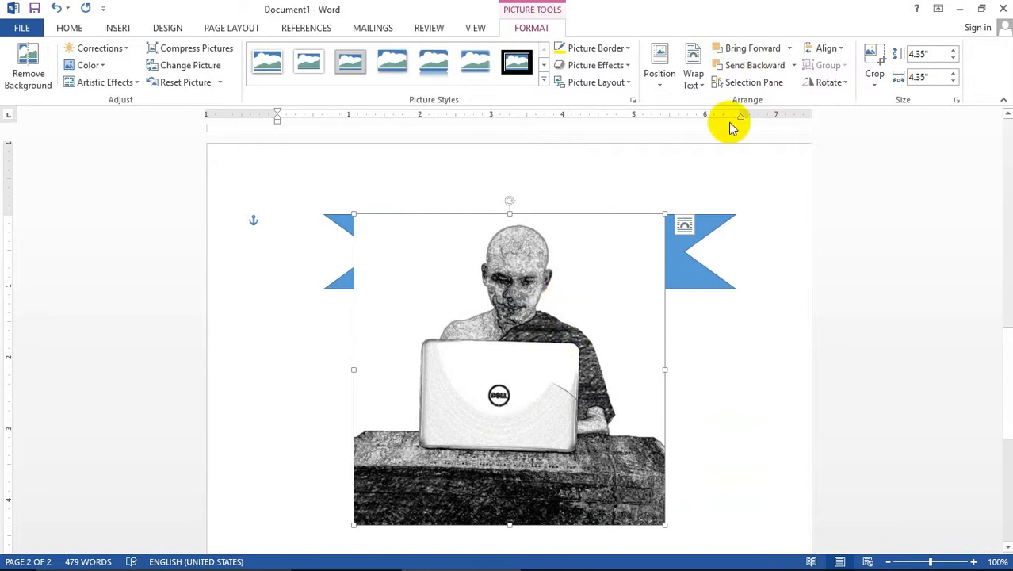
Step: Alternate the picture's stacking order between behind and in front of the ribbon banner, finishing with the picture sent backward
left_click(755, 67)
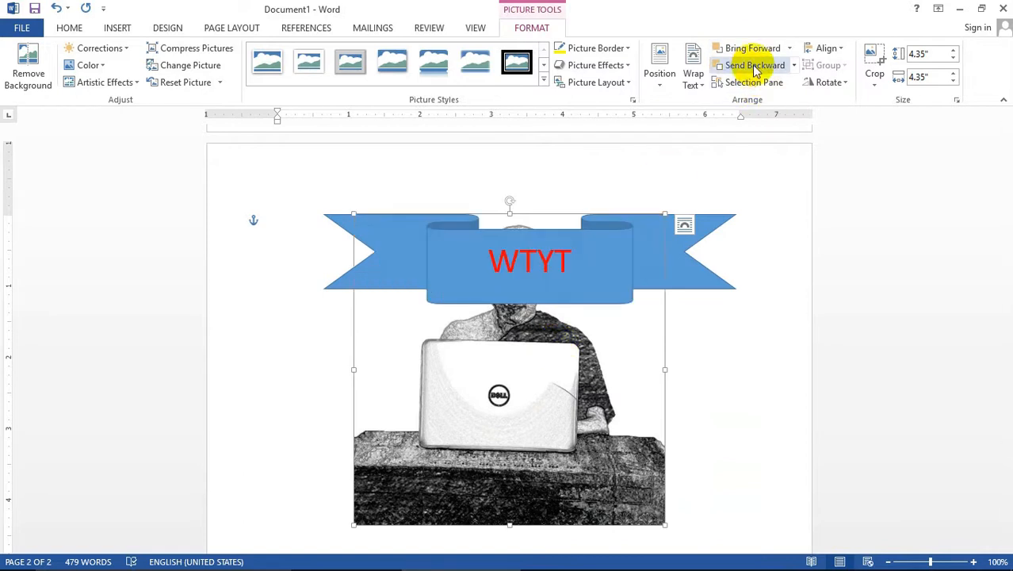
left_click(754, 48)
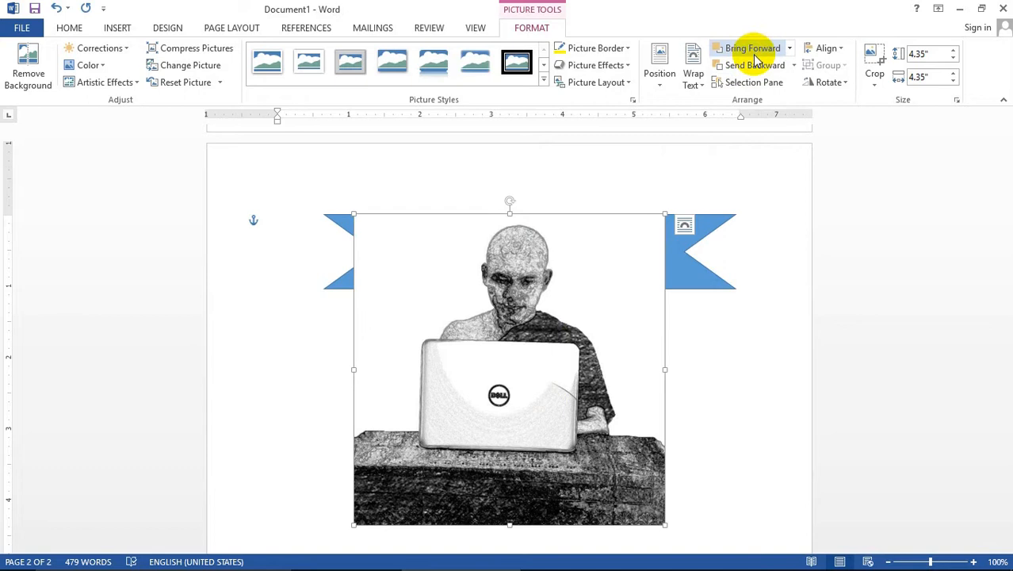
left_click(755, 66)
left_click(753, 48)
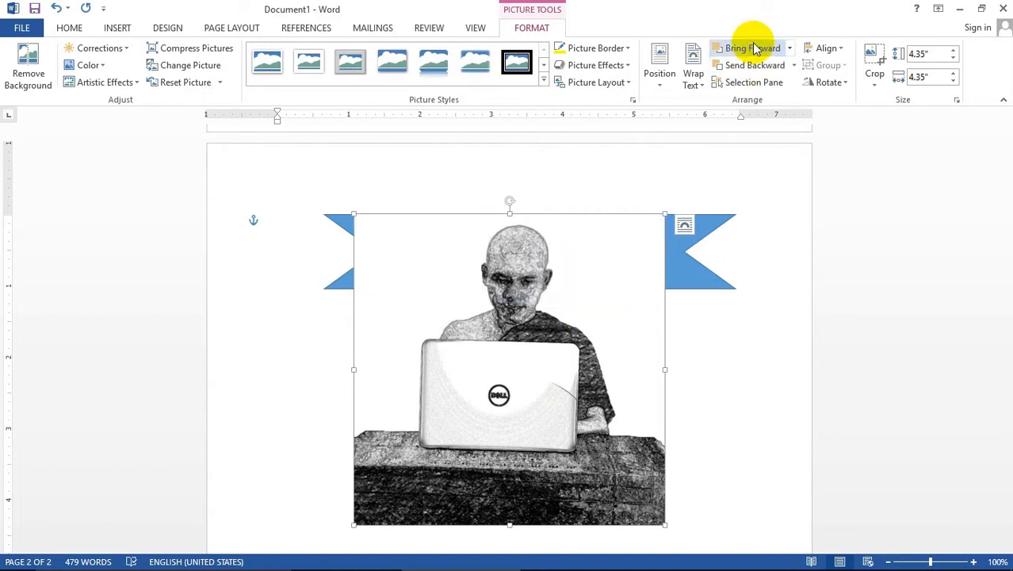
left_click(755, 67)
left_click(753, 50)
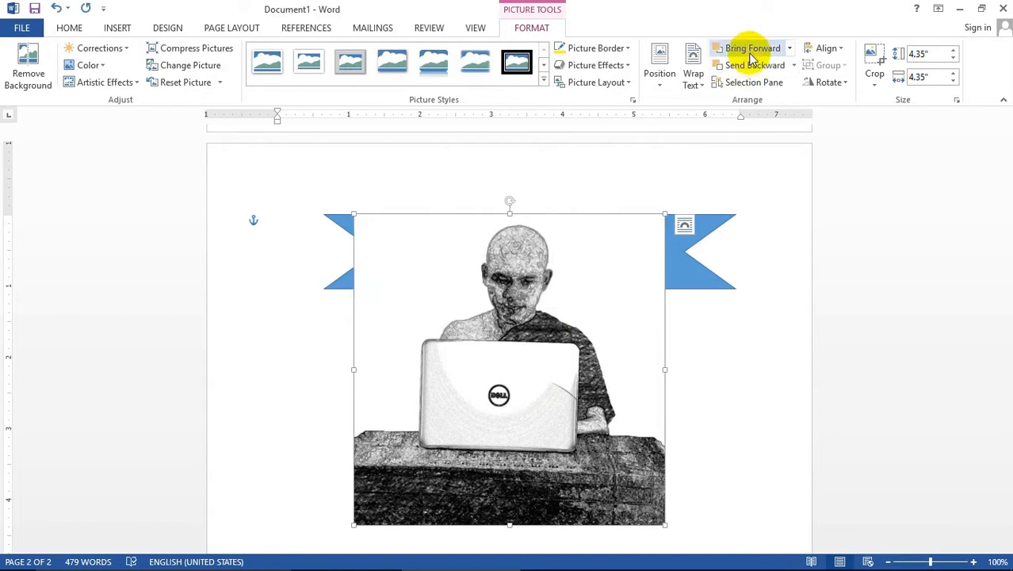
left_click(755, 67)
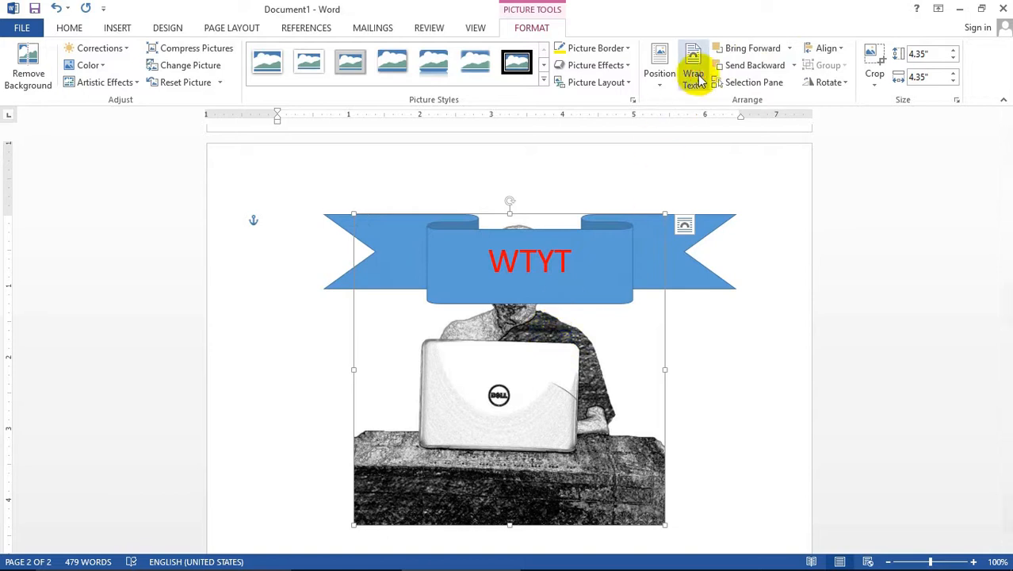
Step: Open the text wrapping options for the picture behind the ribbon banner
left_click(700, 80)
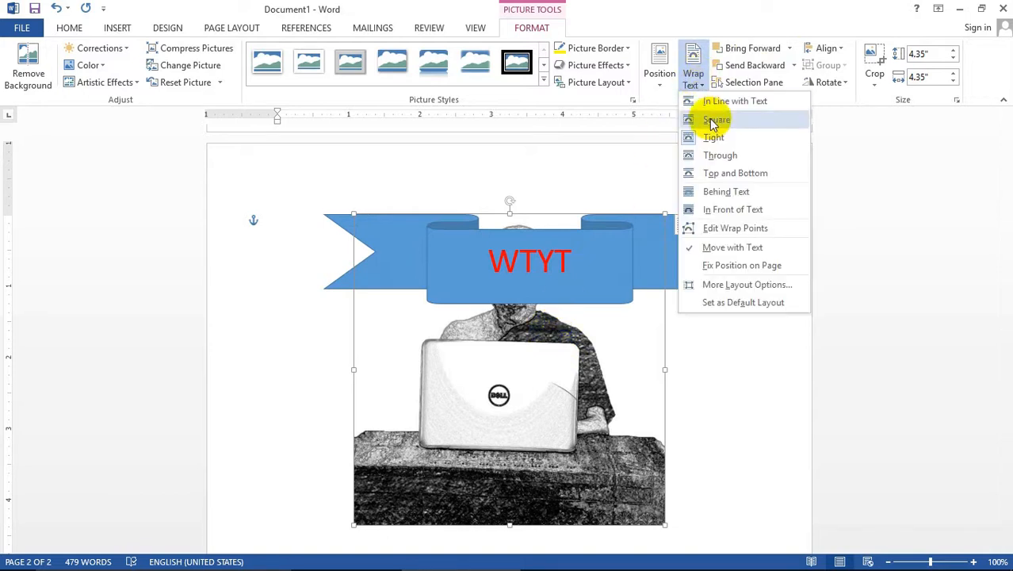